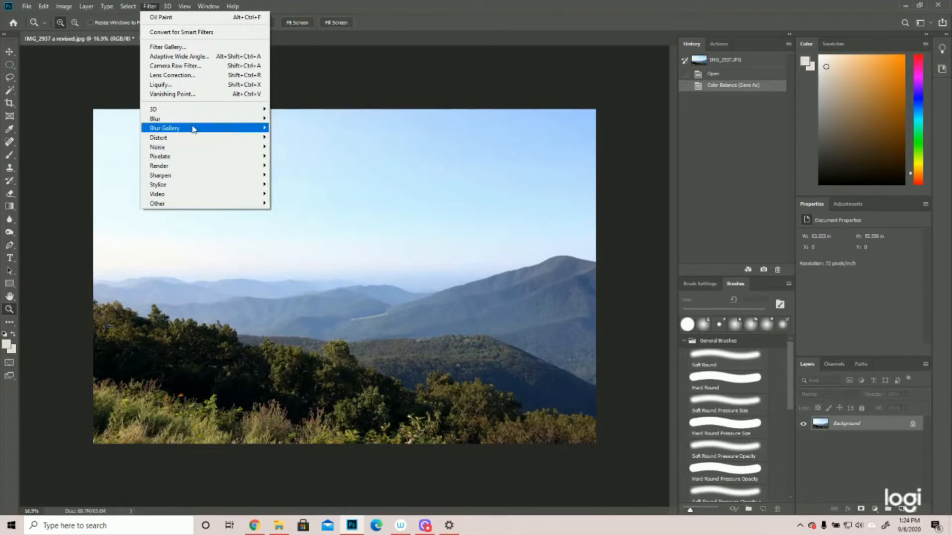
# Step: Apply the Wave distortion filter with a raised maximum amplitude and wavelength, and roll the photo back to the Color Balance state
pyautogui.moveTo(175, 141)
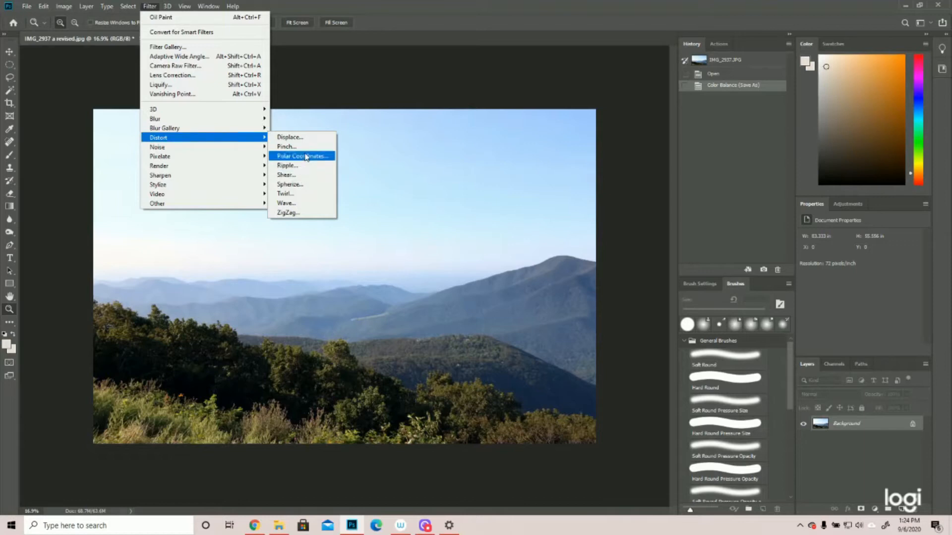
pyautogui.click(287, 203)
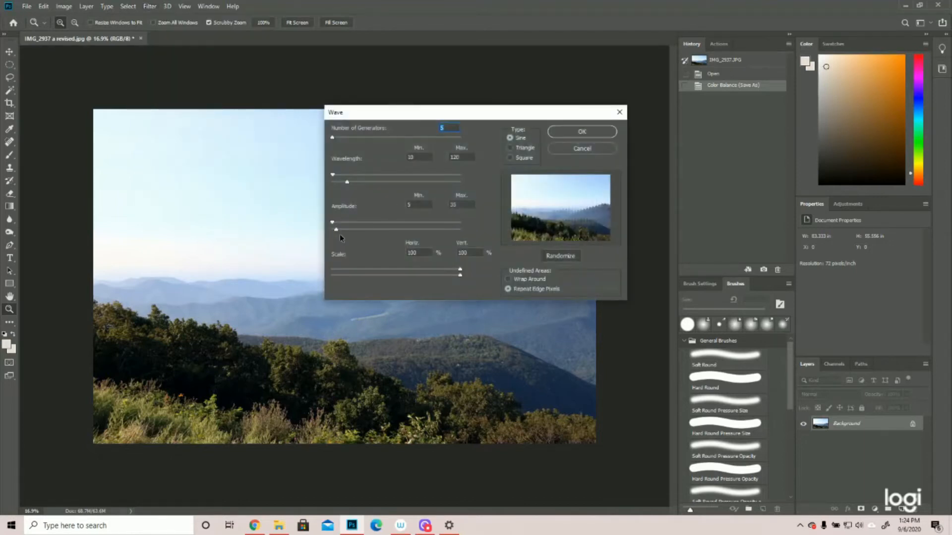
pyautogui.moveTo(336, 232); pyautogui.dragTo(341, 233)
pyautogui.moveTo(346, 182); pyautogui.dragTo(353, 184)
pyautogui.click(590, 130)
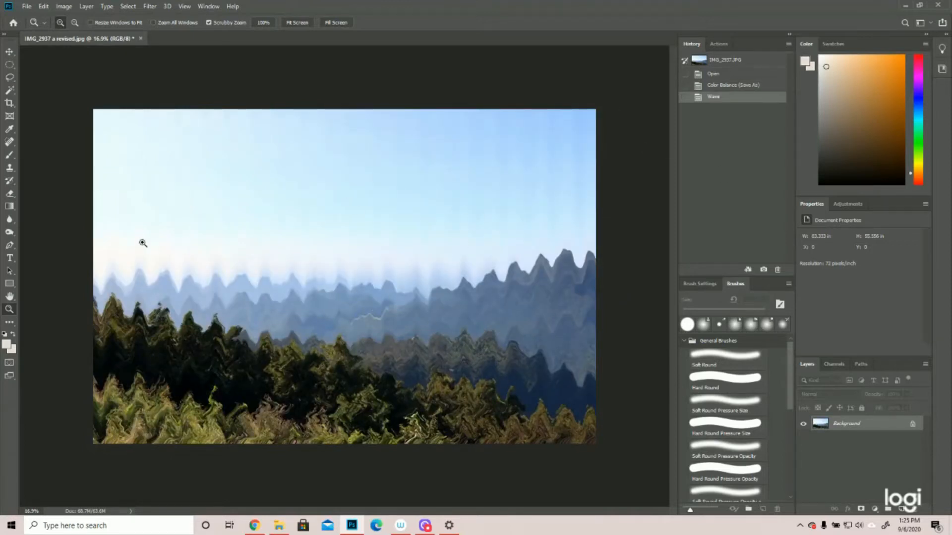
pyautogui.click(724, 85)
# Step: Apply Add Noise at 29.02% with Gaussian distribution and Monochromatic, and return the photo to the Color Balance state
pyautogui.click(150, 6)
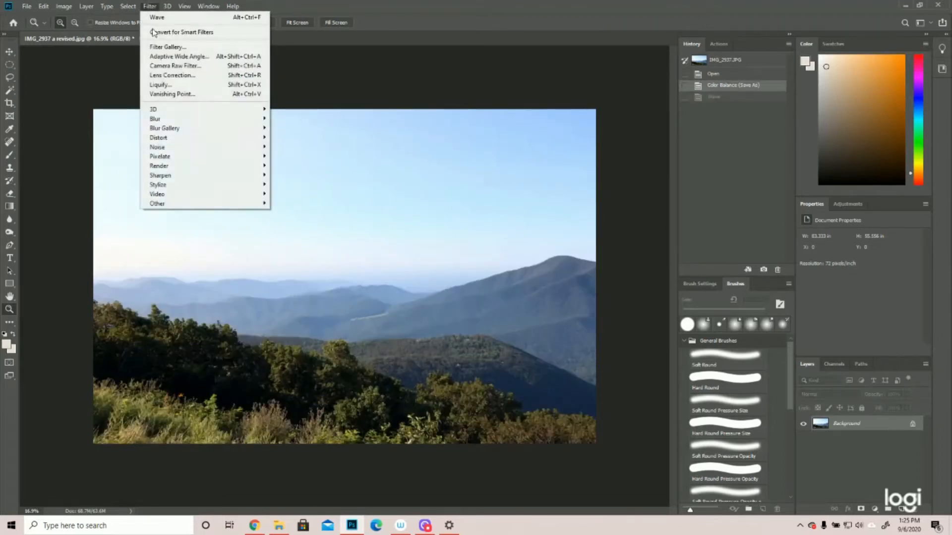
pyautogui.moveTo(175, 138)
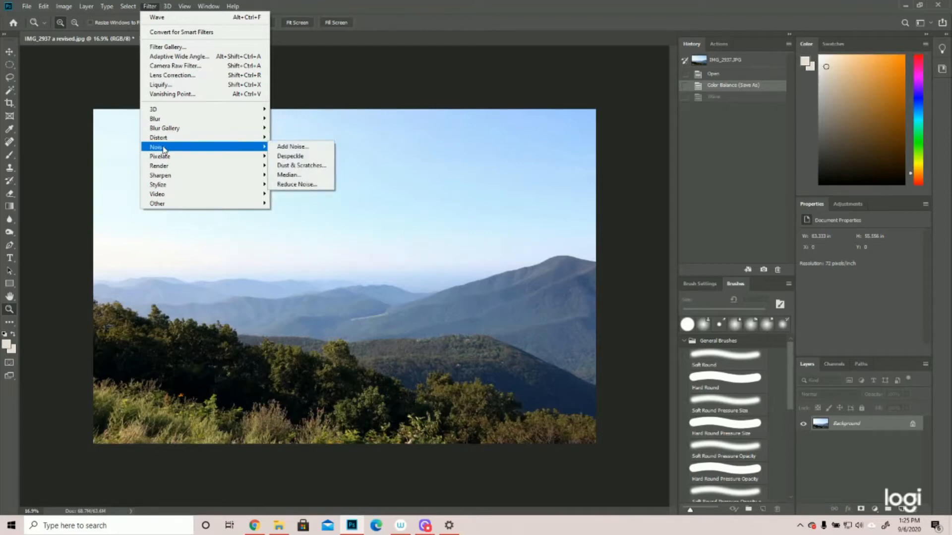
pyautogui.click(312, 151)
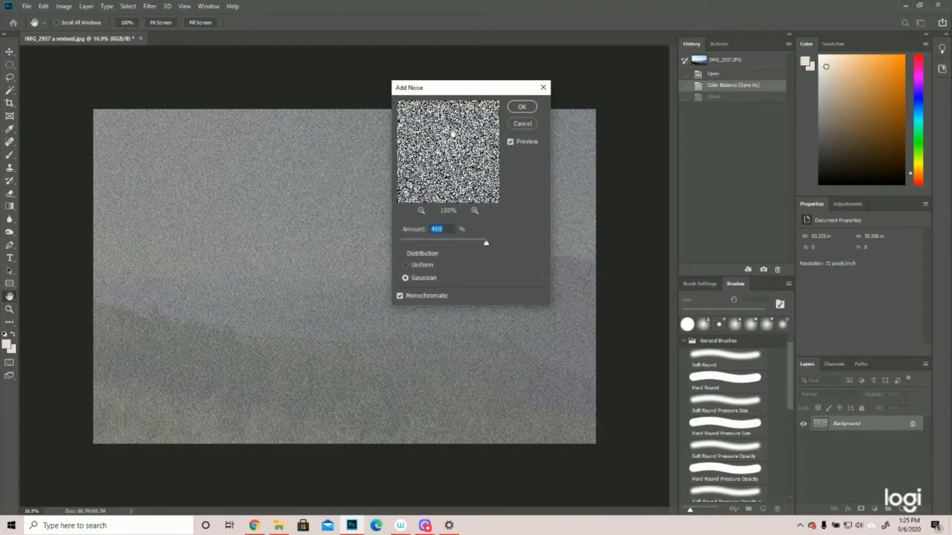
pyautogui.moveTo(486, 244); pyautogui.dragTo(427, 245)
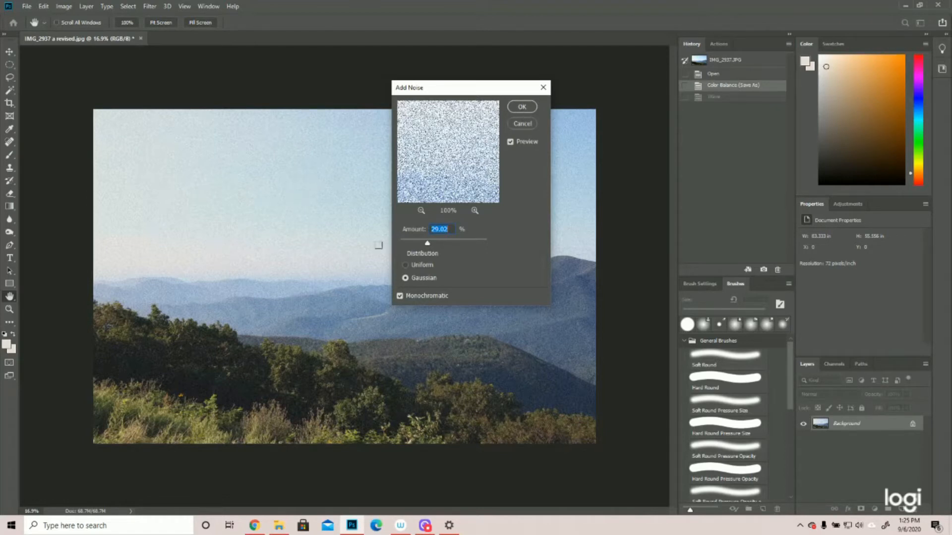
pyautogui.click(529, 109)
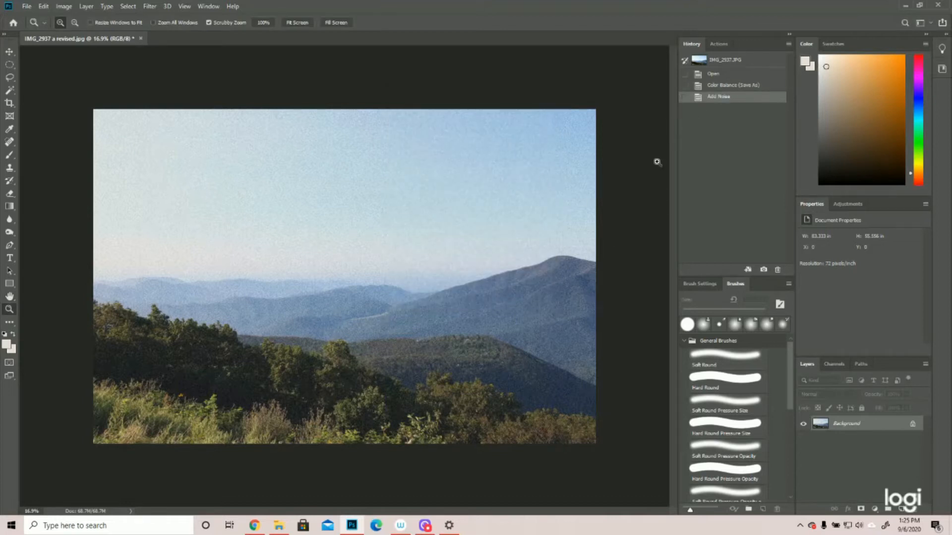
pyautogui.click(724, 85)
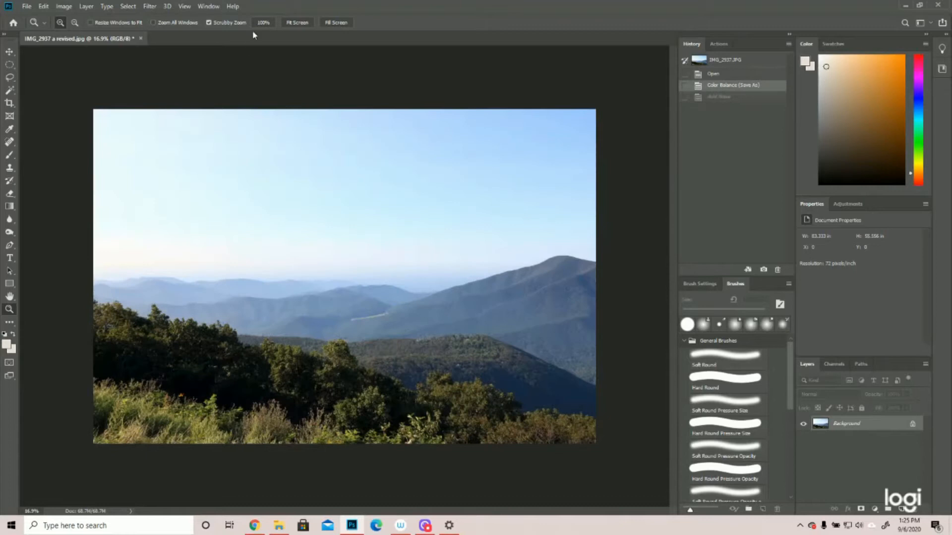
pyautogui.click(150, 6)
pyautogui.moveTo(168, 148)
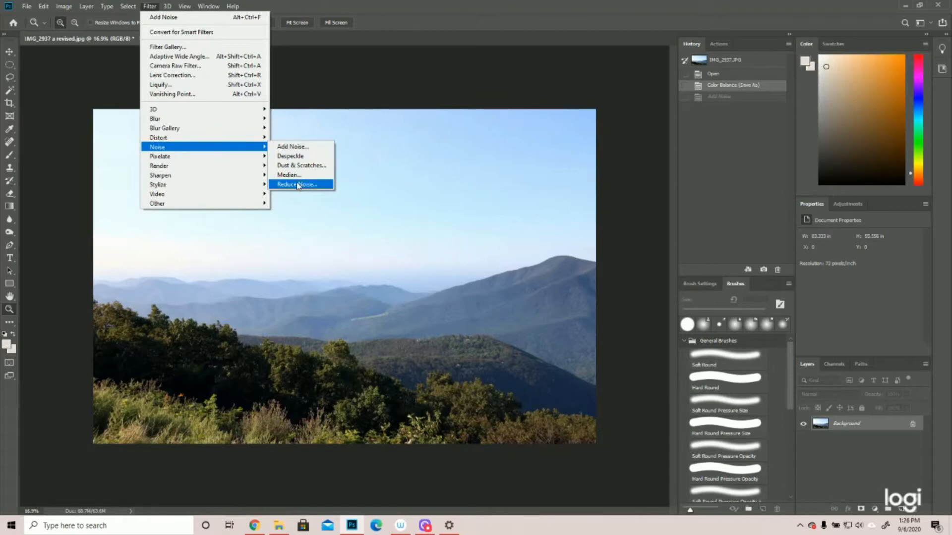
pyautogui.moveTo(196, 162)
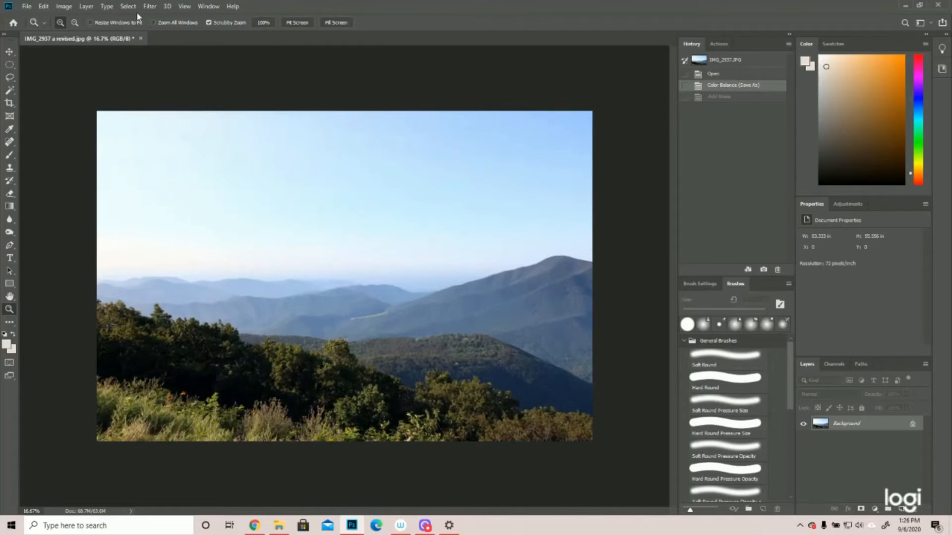
# Step: Apply the Fragment pixelate filter to the photo and inspect the wooded ridge up close
pyautogui.click(128, 6)
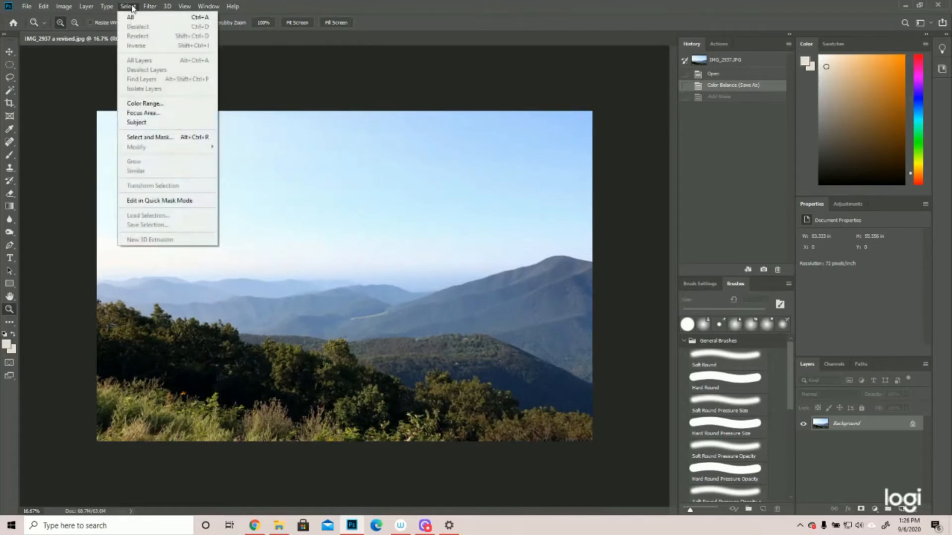
pyautogui.moveTo(167, 158)
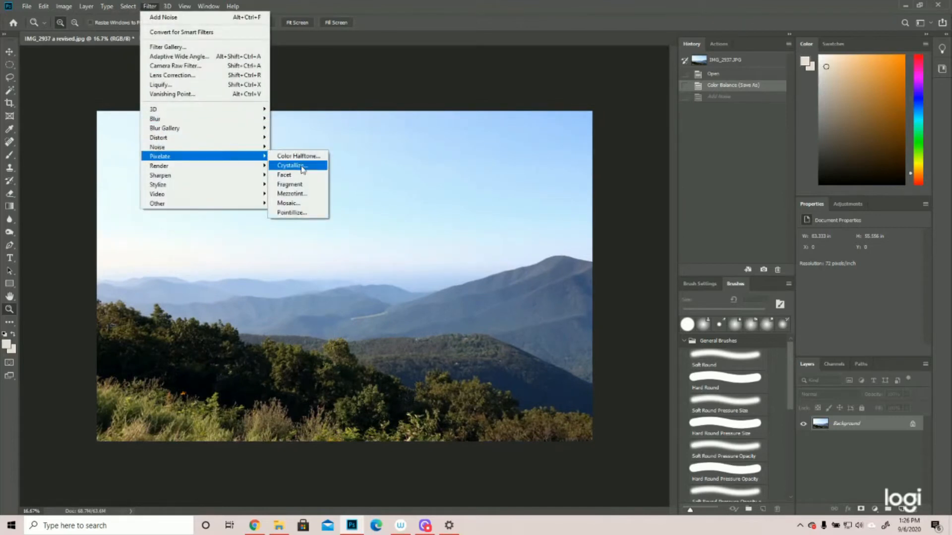
pyautogui.click(291, 184)
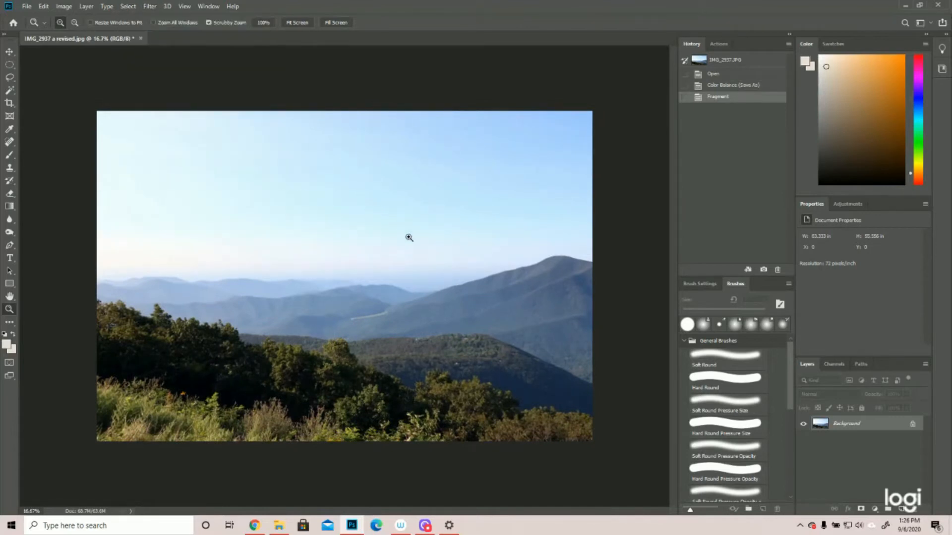
pyautogui.click(428, 344)
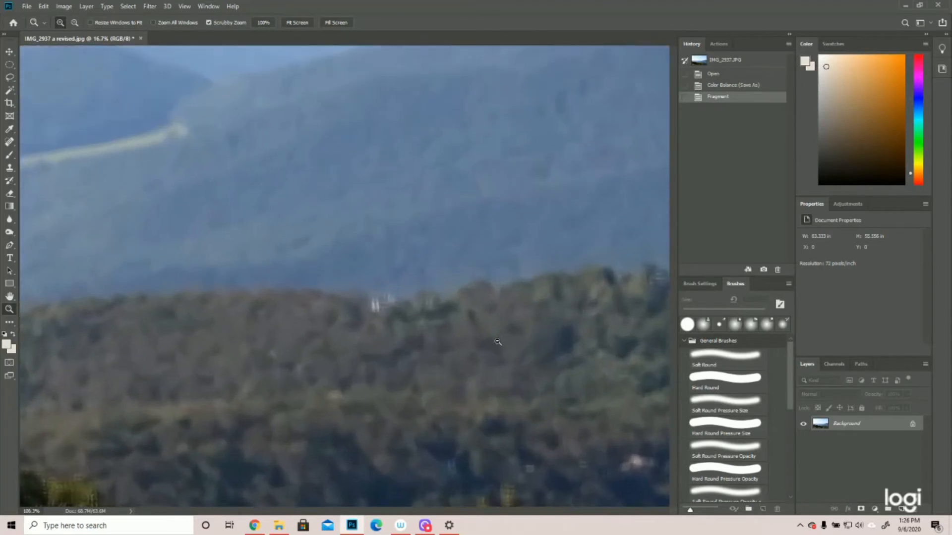
# Step: Compare the ridge with and without the Fragment effect, and restore the Color Balance state
pyautogui.click(731, 87)
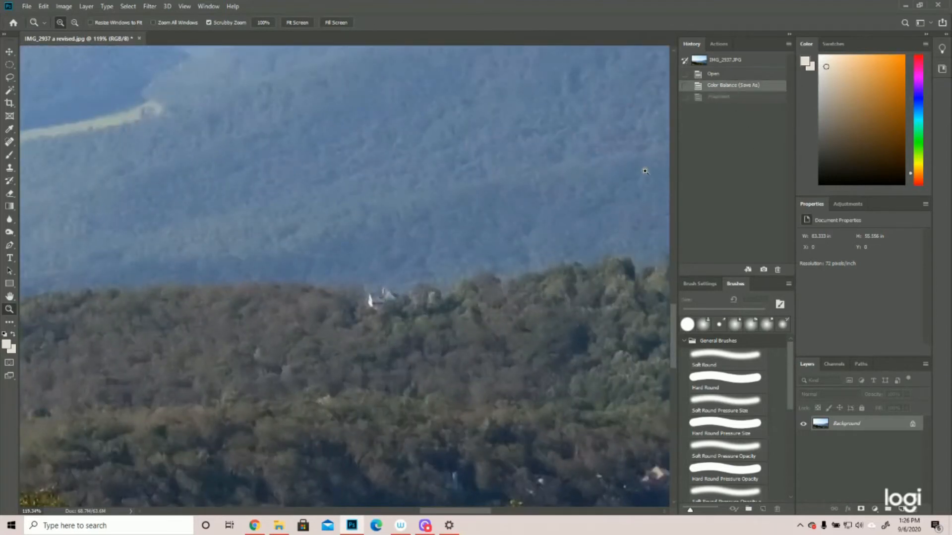
pyautogui.click(731, 97)
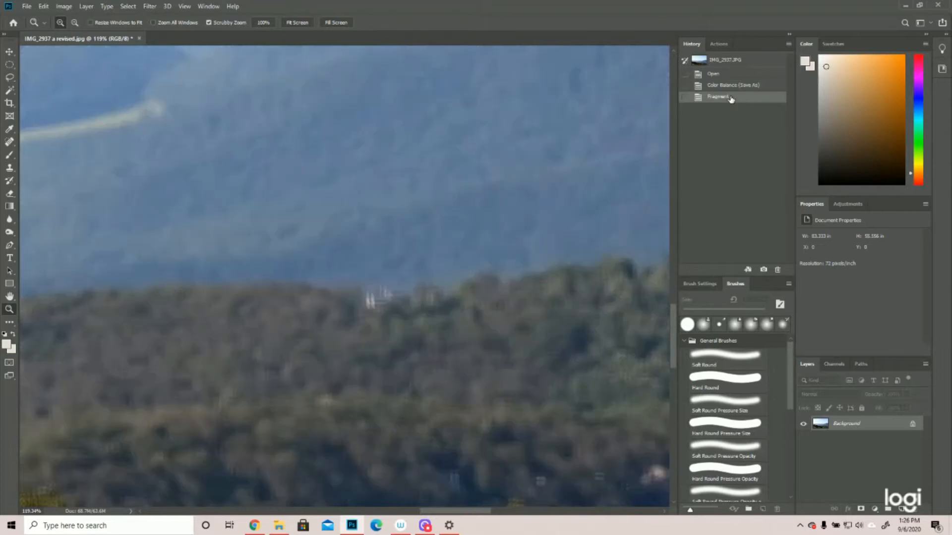
pyautogui.click(730, 89)
pyautogui.moveTo(372, 250); pyautogui.dragTo(290, 249)
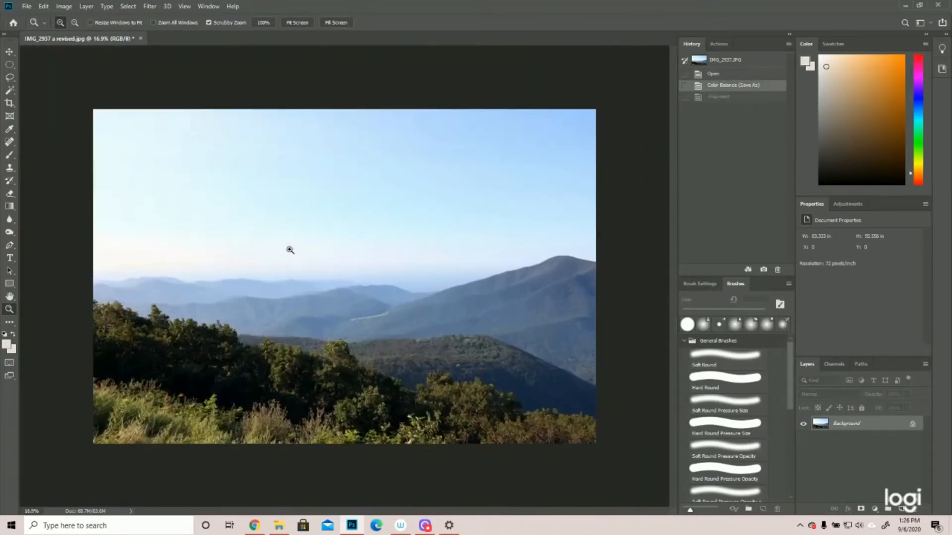
# Step: Apply the Mosaic pixelate filter to the photo and inspect the distant hills around the pale strip up close
pyautogui.click(151, 6)
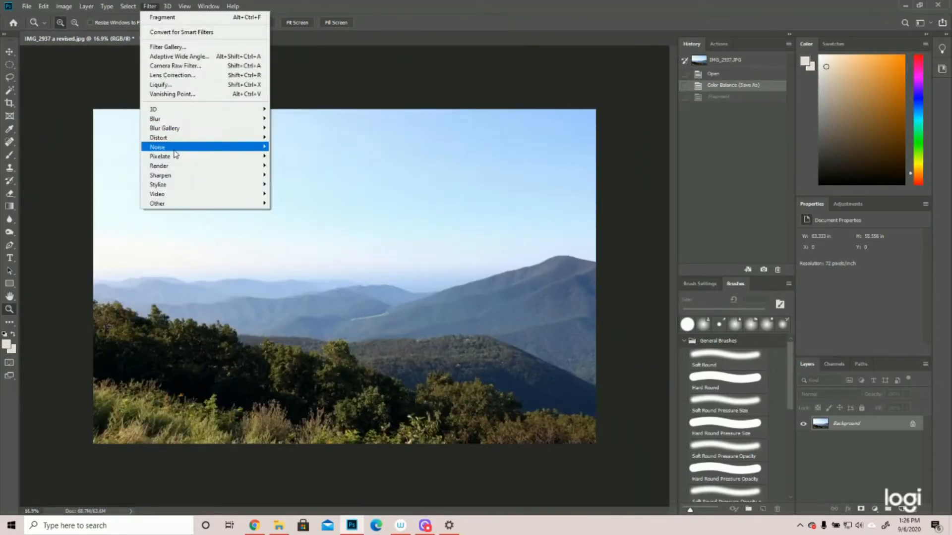
pyautogui.moveTo(208, 156)
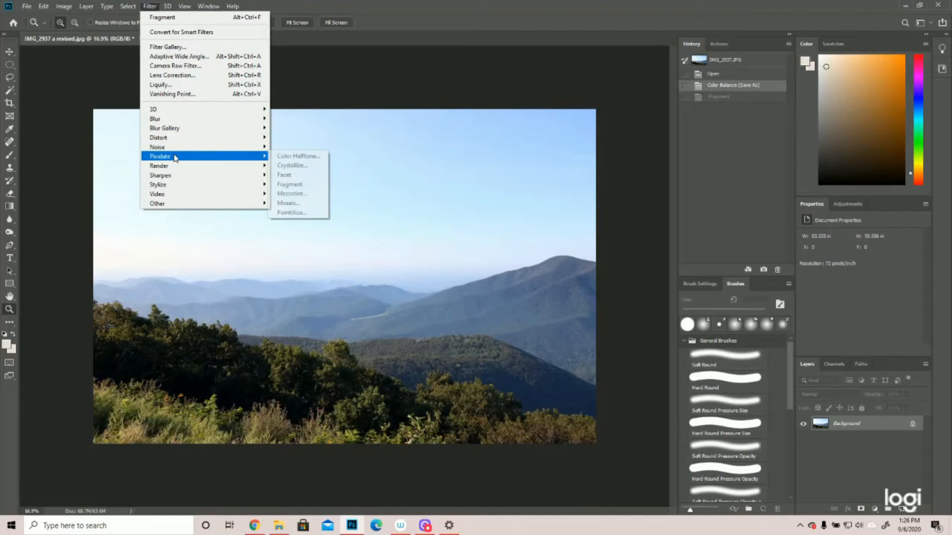
pyautogui.click(289, 202)
pyautogui.click(522, 125)
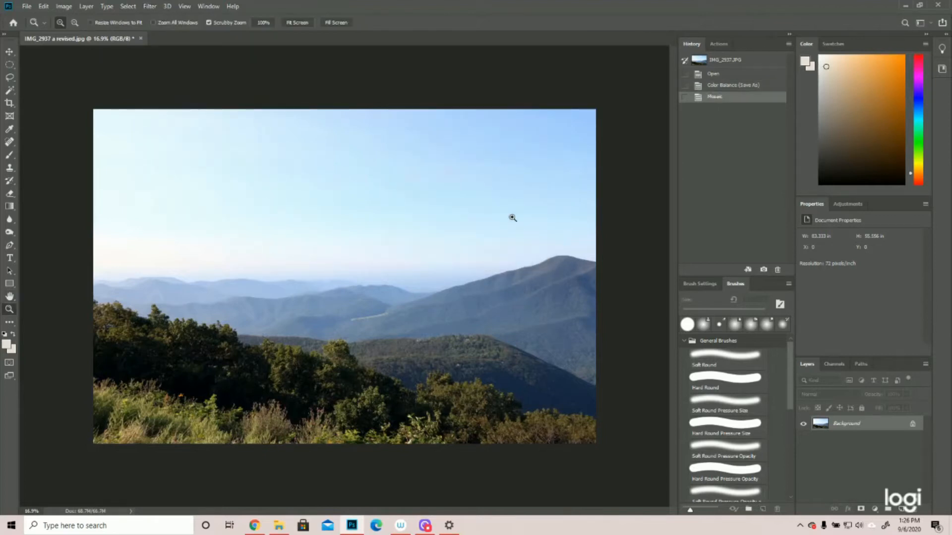
pyautogui.moveTo(398, 313); pyautogui.dragTo(459, 299)
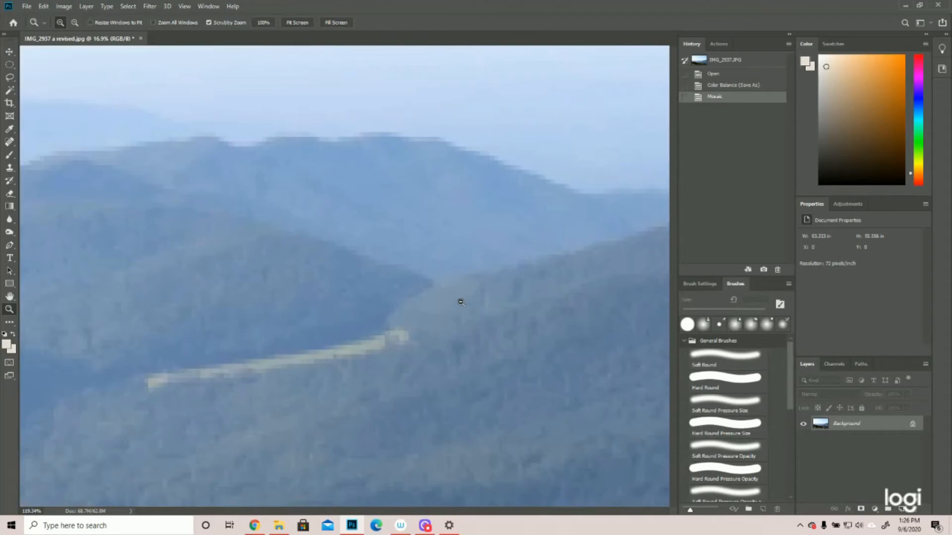
# Step: Compare the hills with and without the Mosaic effect, and restore the Color Balance state with the whole photo in view
pyautogui.click(721, 89)
pyautogui.click(721, 97)
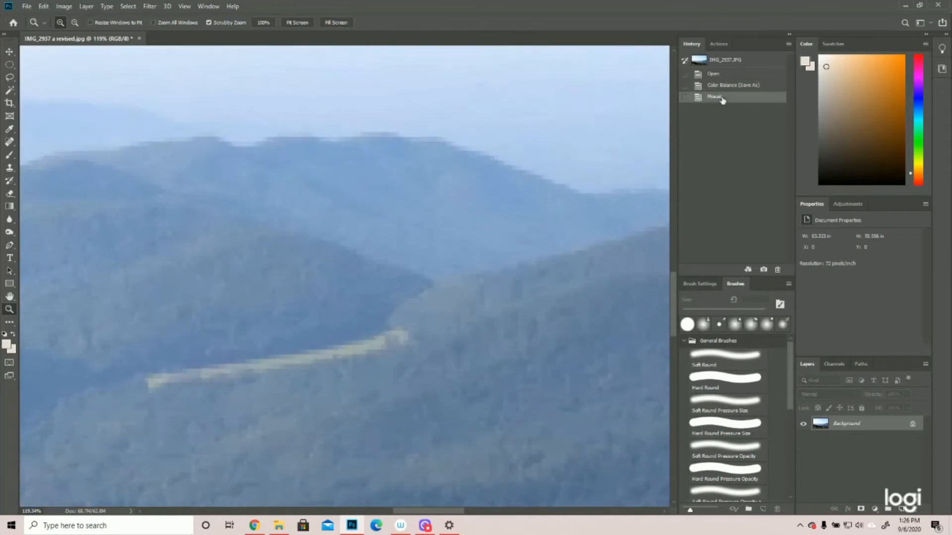
pyautogui.click(722, 90)
pyautogui.hotkey('ctrl', '0')
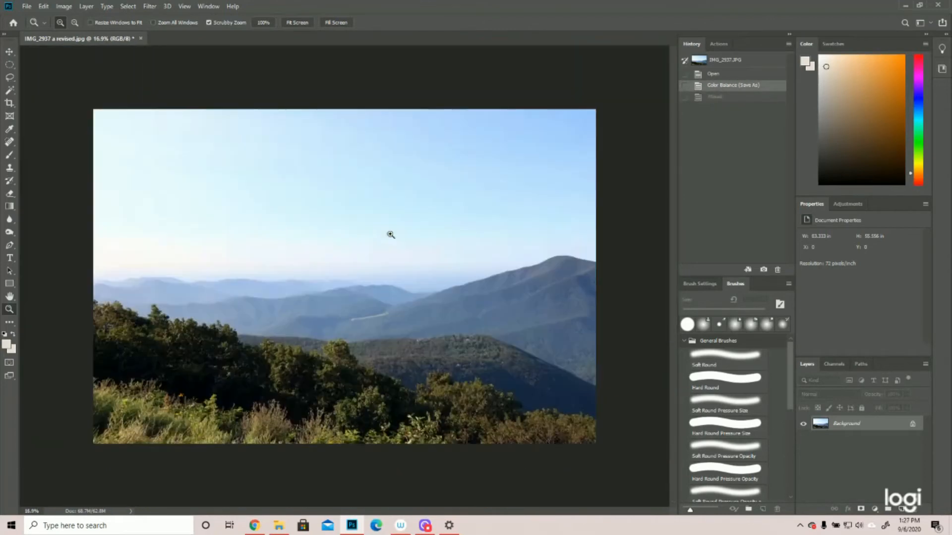
# Step: Render a lens flare centred low in the sky just above the distant hills, and roll back to the Color Balance state
pyautogui.click(150, 6)
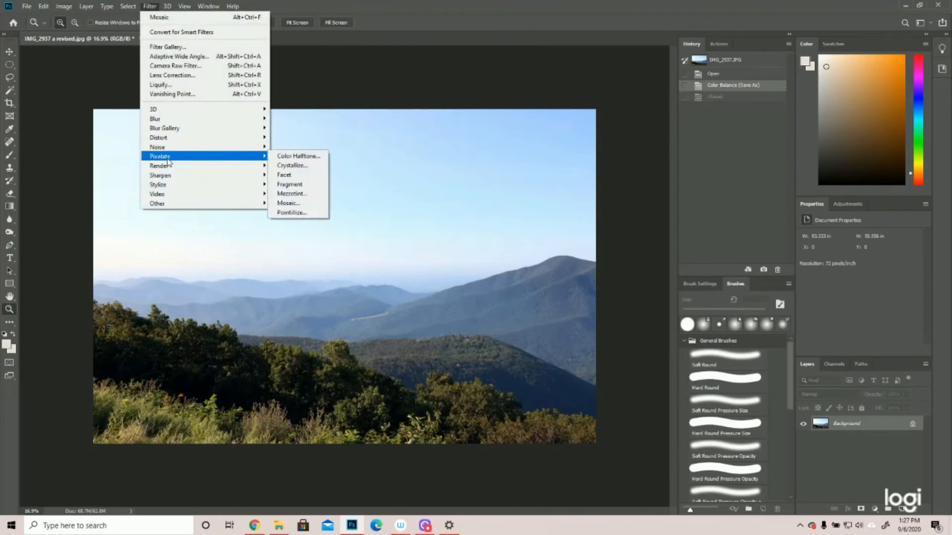
pyautogui.moveTo(183, 167)
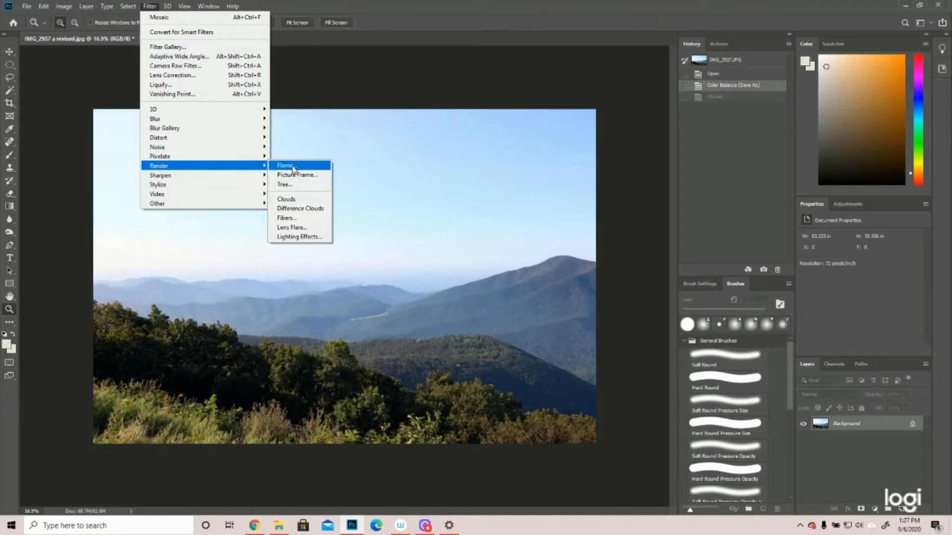
pyautogui.click(291, 228)
pyautogui.moveTo(434, 183); pyautogui.dragTo(422, 171)
pyautogui.click(541, 123)
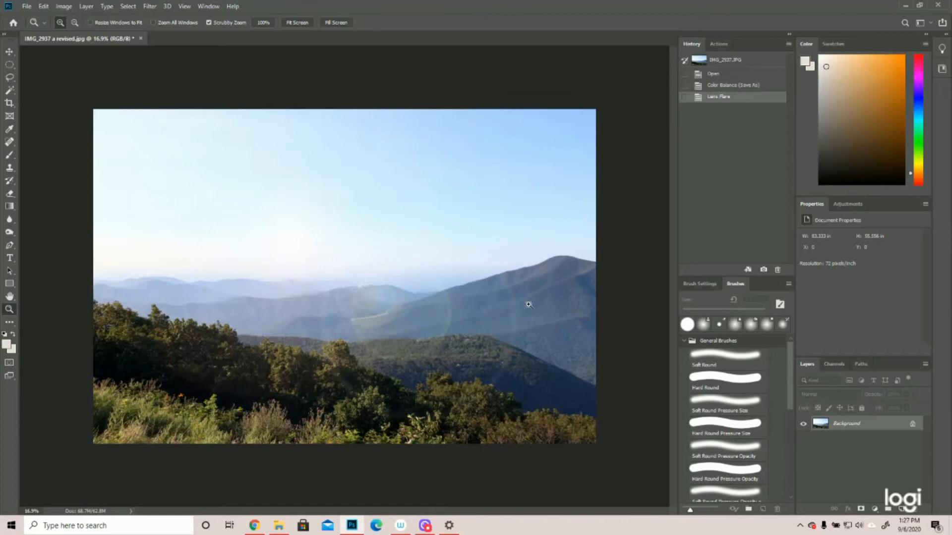
pyautogui.click(714, 87)
# Step: Render a tree on the photo using base type Pine Tree 1, with leaves amount 22 and branches height 127
pyautogui.click(150, 6)
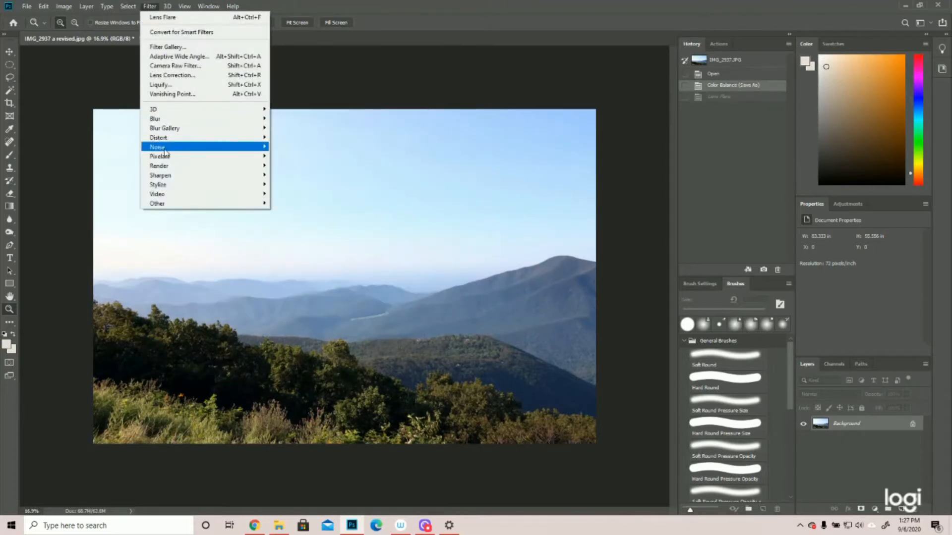
pyautogui.moveTo(169, 147)
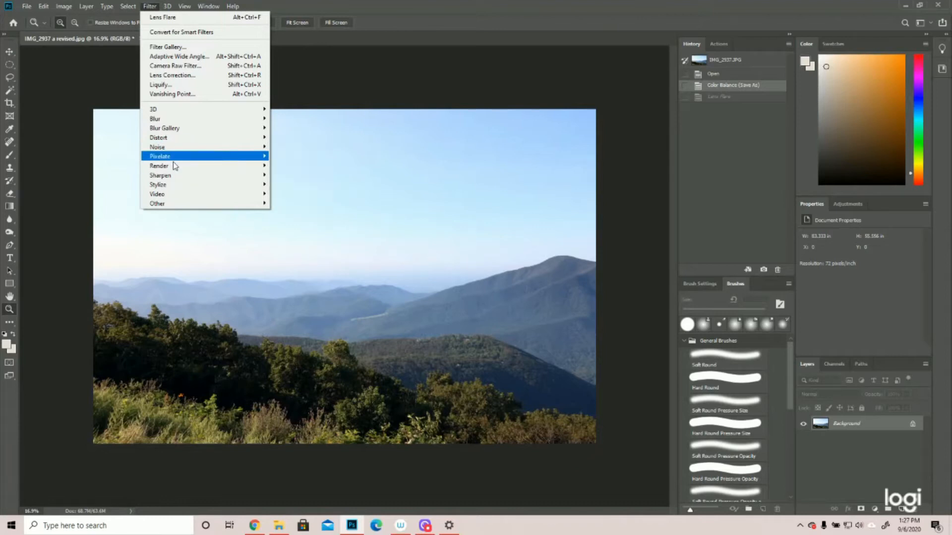
pyautogui.click(290, 184)
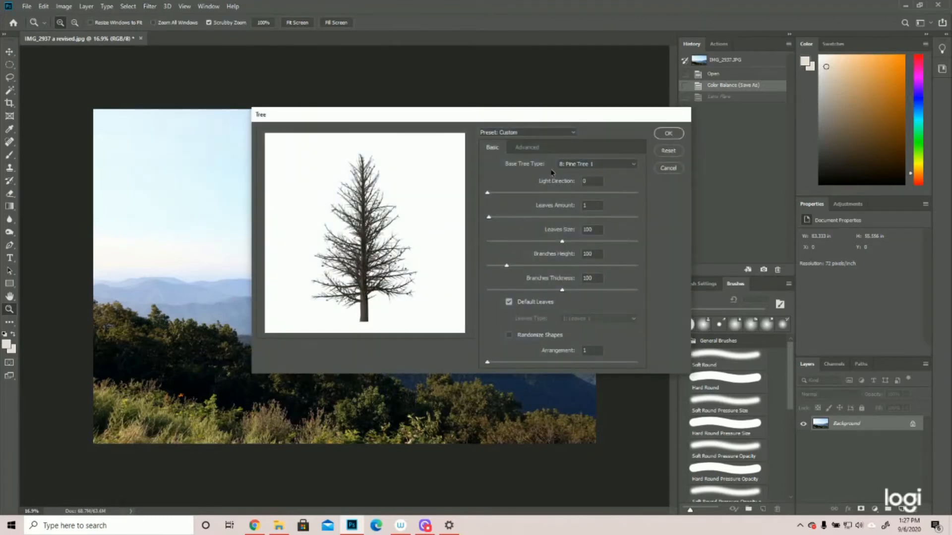
pyautogui.click(526, 132)
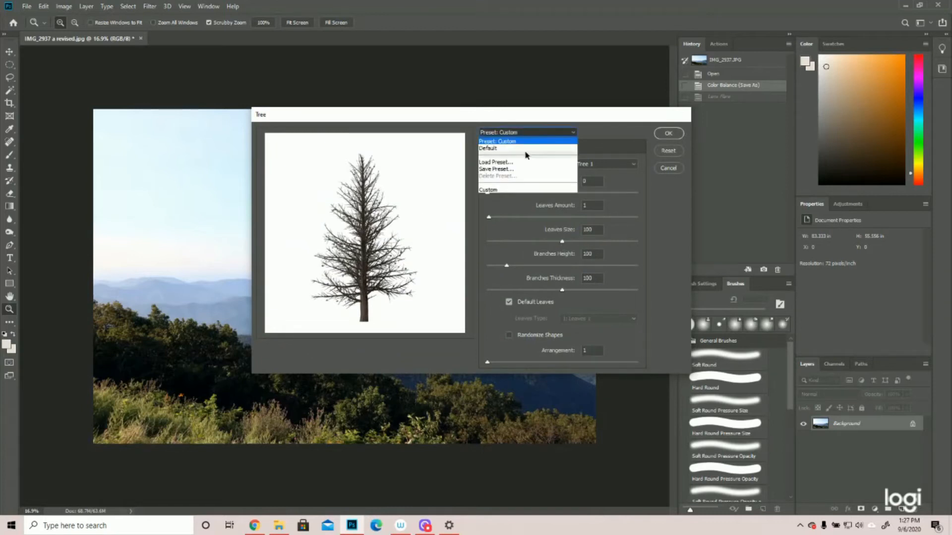
pyautogui.click(530, 135)
pyautogui.click(610, 163)
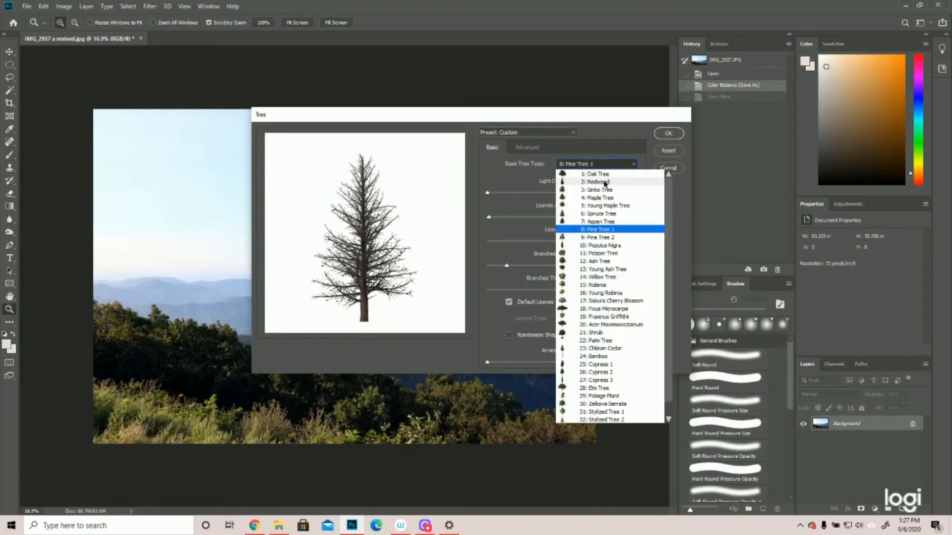
pyautogui.click(601, 165)
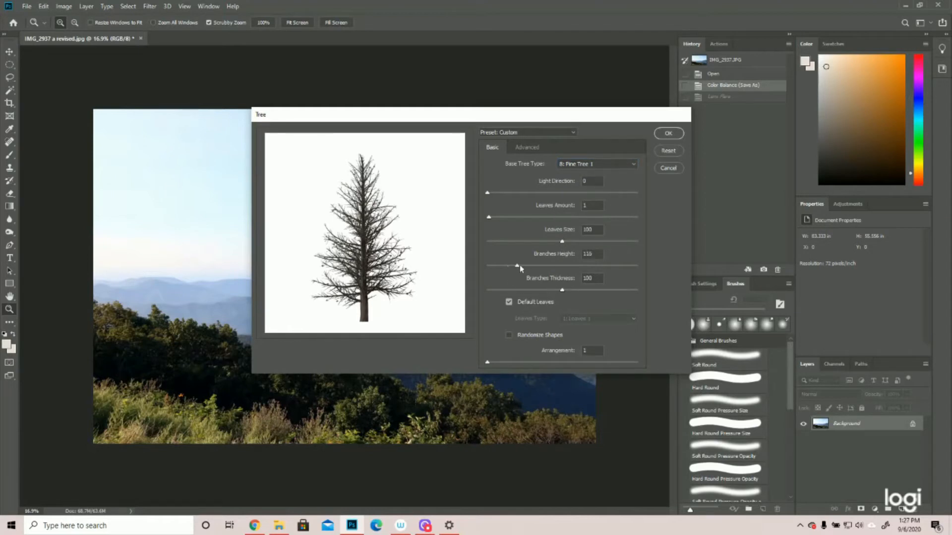
pyautogui.moveTo(489, 218); pyautogui.dragTo(521, 218)
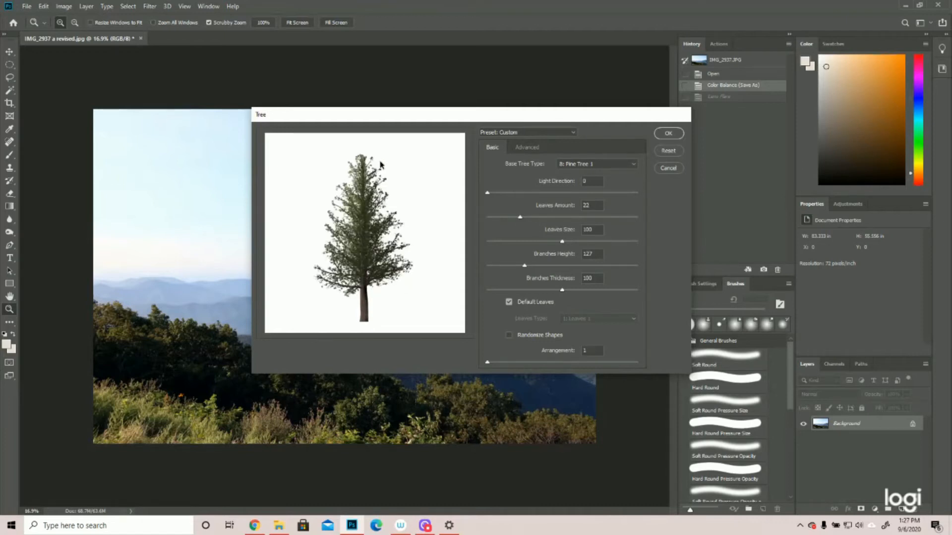
pyautogui.click(670, 133)
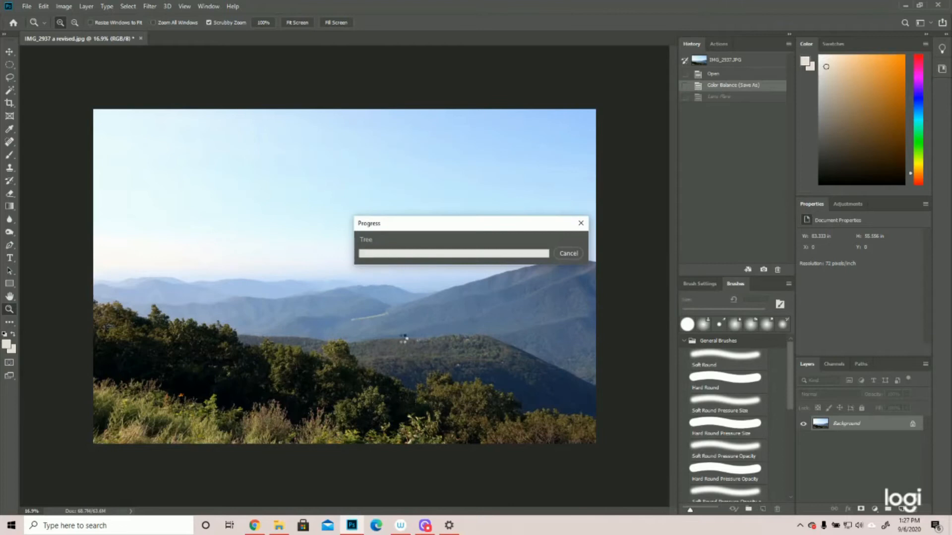
# Step: Inspect the rendered tree's crown up close against the sky, and roll the photo back to the Color Balance state
pyautogui.moveTo(344, 404); pyautogui.dragTo(396, 380)
pyautogui.moveTo(466, 323); pyautogui.dragTo(413, 305)
pyautogui.moveTo(343, 141); pyautogui.dragTo(415, 143)
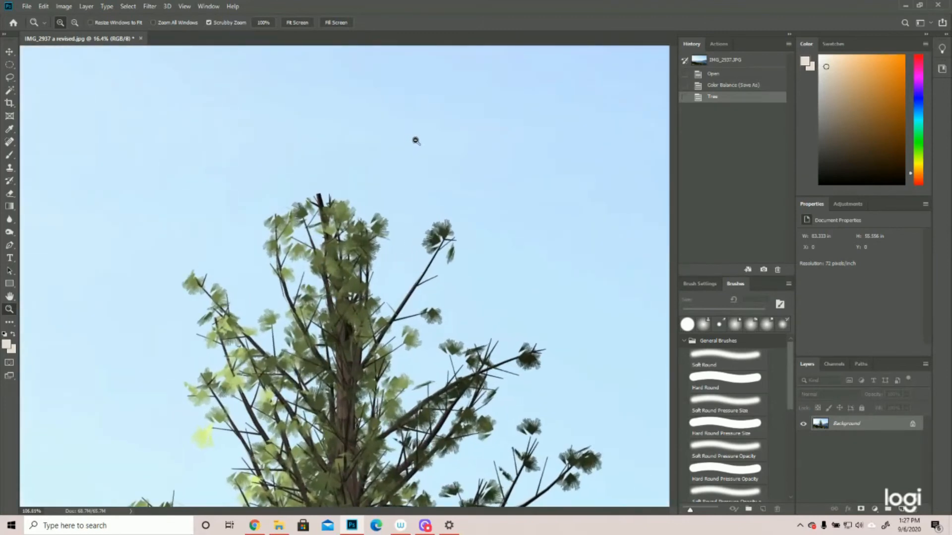
pyautogui.moveTo(476, 308); pyautogui.dragTo(406, 313)
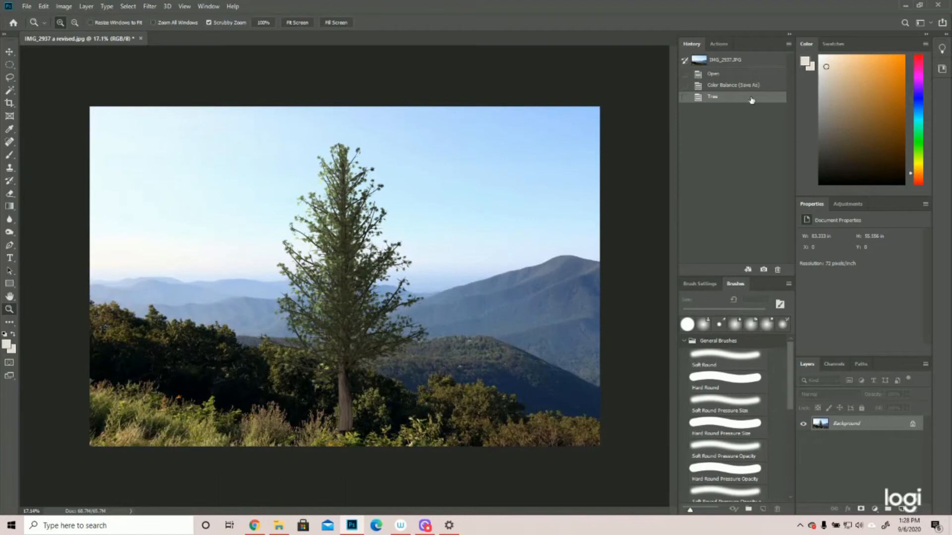
pyautogui.click(729, 86)
# Step: Apply the Oil Paint stylize filter to the whole photo with the preset brush and lighting settings
pyautogui.click(150, 6)
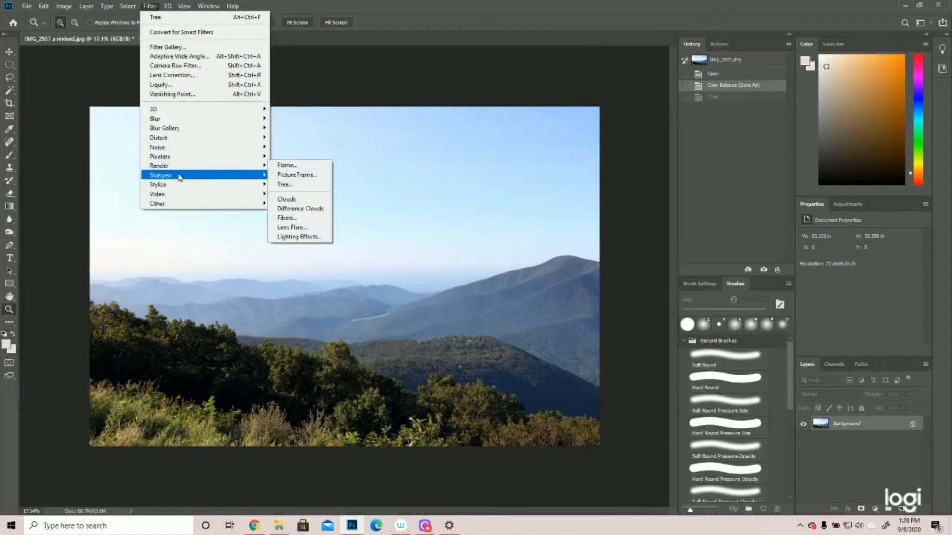
pyautogui.moveTo(180, 177)
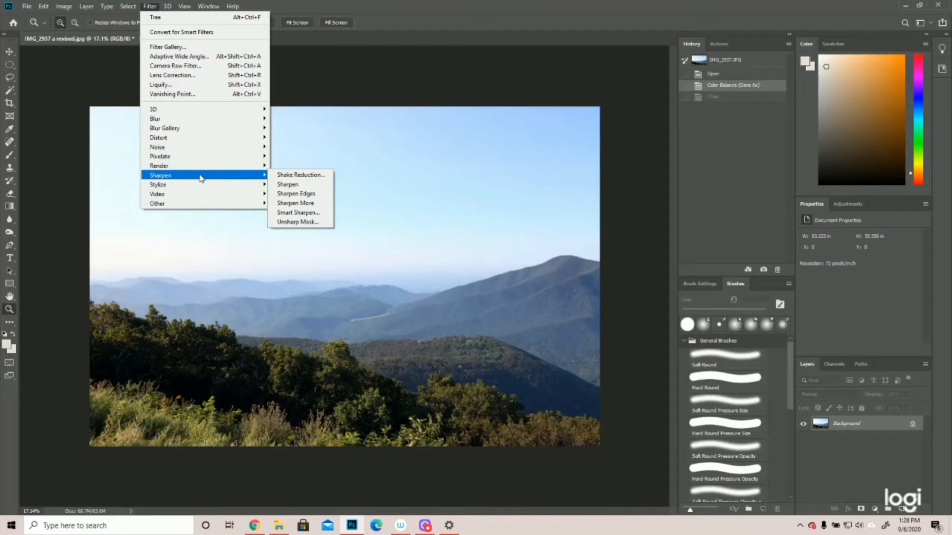
pyautogui.moveTo(180, 186)
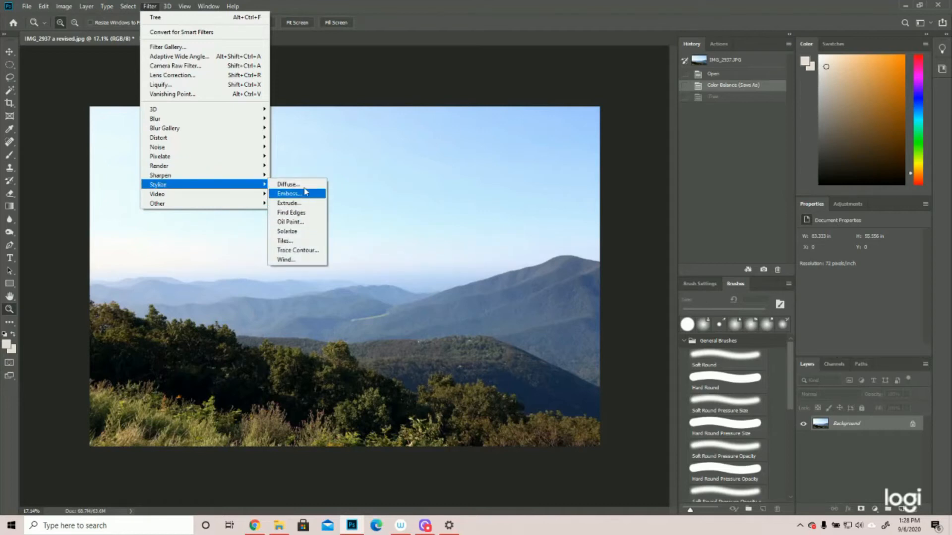
pyautogui.click(296, 224)
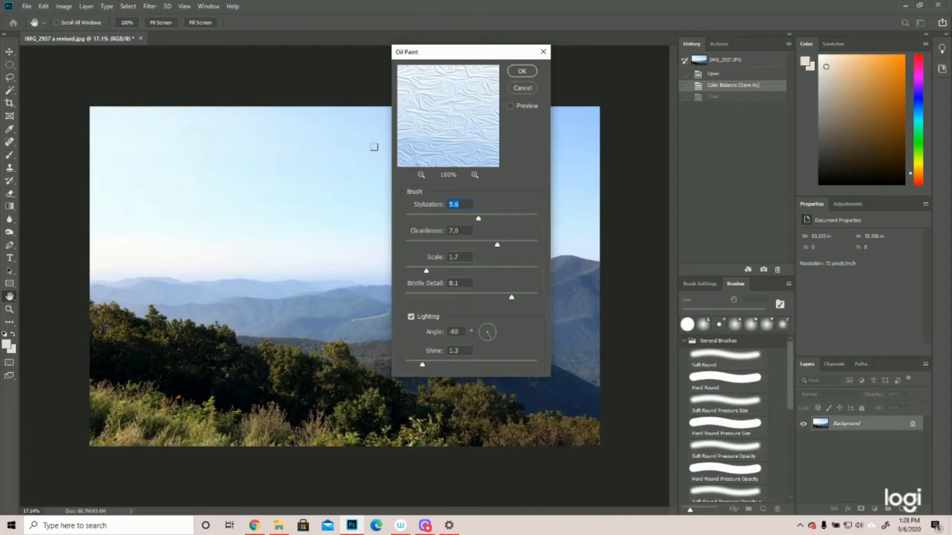
pyautogui.click(522, 71)
# Step: Inspect the Oil Paint effect on the foreground trees and grasses up close, and roll back to the Color Balance state
pyautogui.press('z')
pyautogui.click(327, 390)
pyautogui.click(328, 390)
pyautogui.scroll(-5, 347, 312)
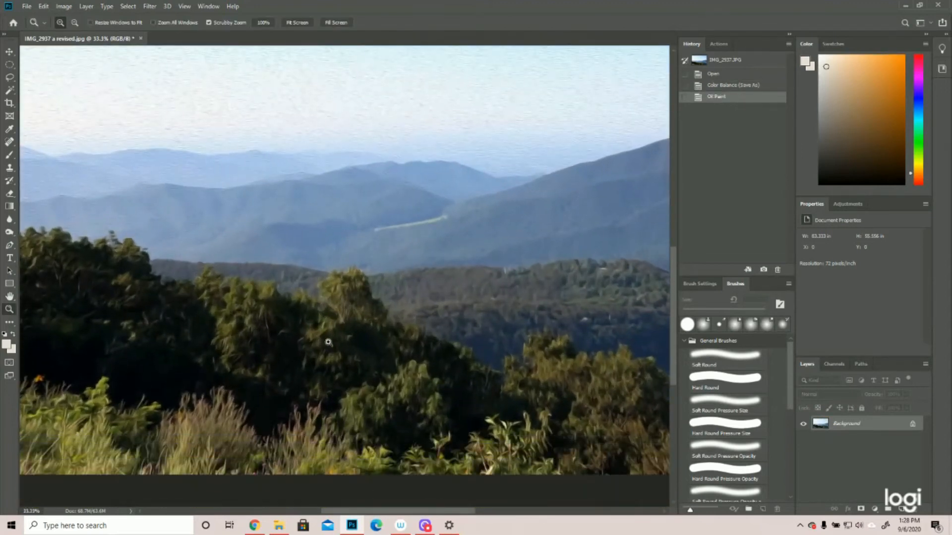
pyautogui.click(342, 377)
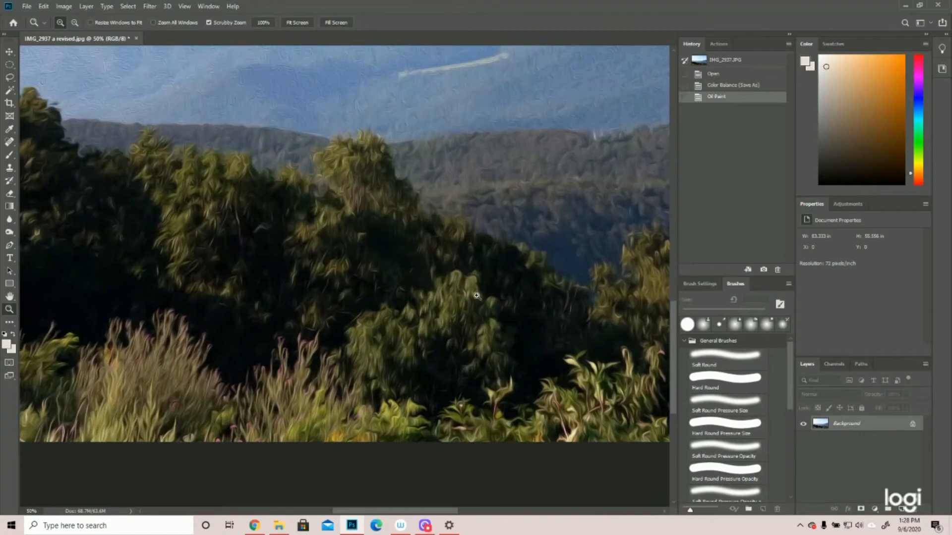
pyautogui.moveTo(480, 267); pyautogui.dragTo(422, 279)
pyautogui.click(406, 270)
pyautogui.click(406, 270)
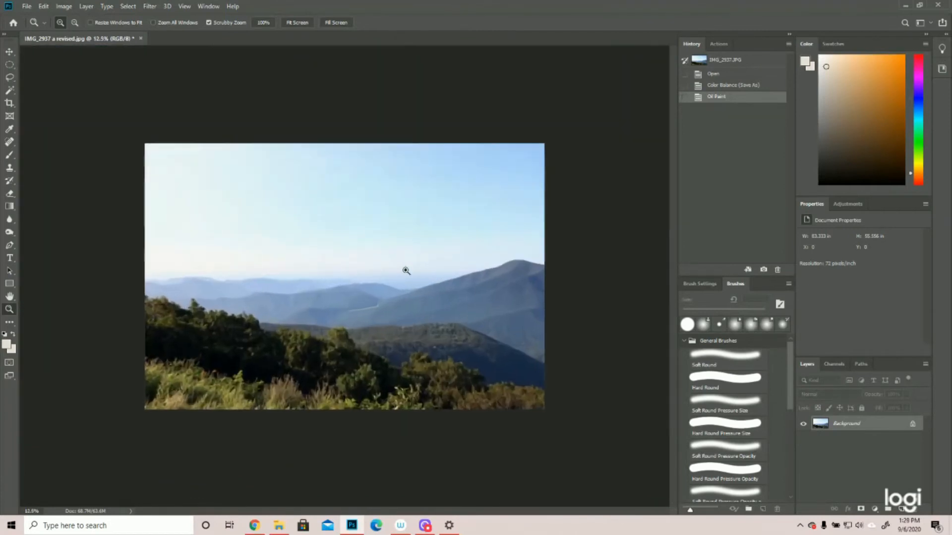
pyautogui.click(723, 87)
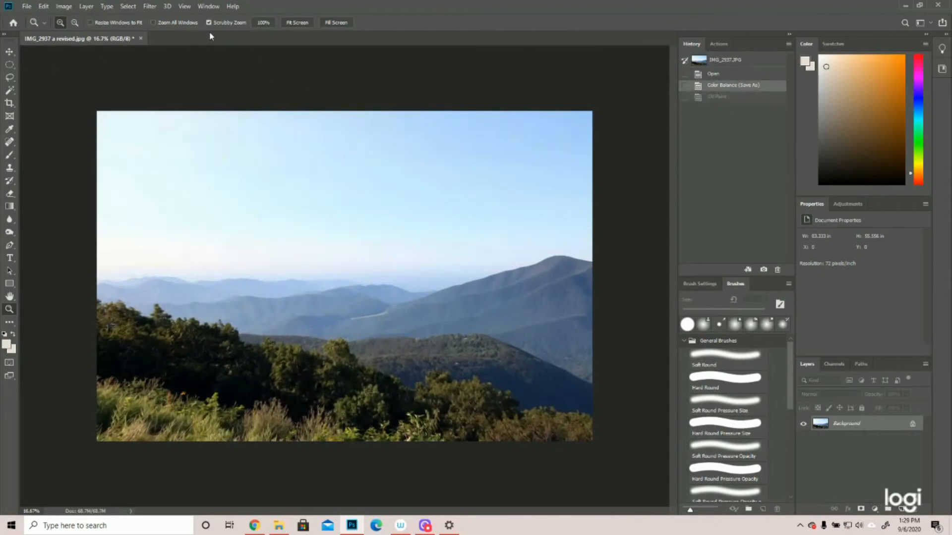
# Step: Open the Filter Gallery and preview the artistic Colored Pencil filter with the whole photo in view at 12.5%
pyautogui.click(149, 6)
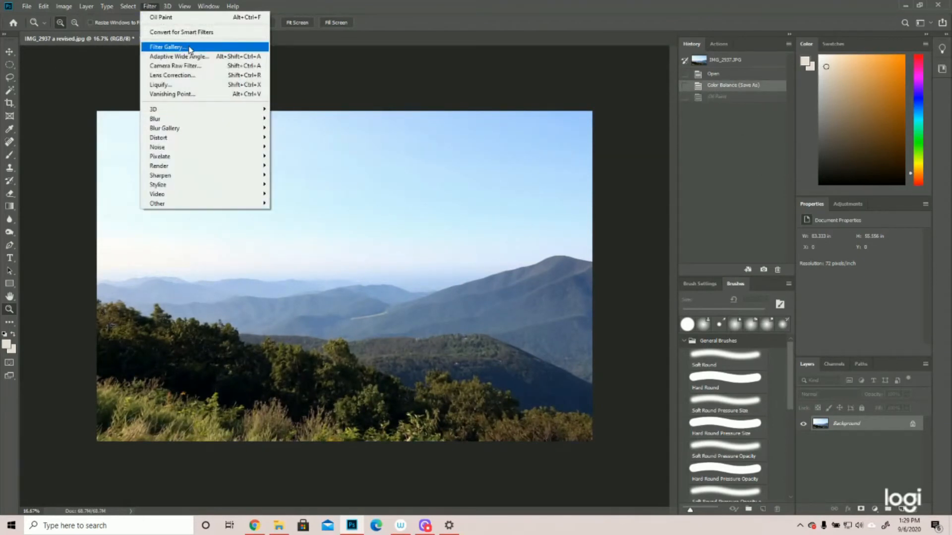
pyautogui.moveTo(173, 204)
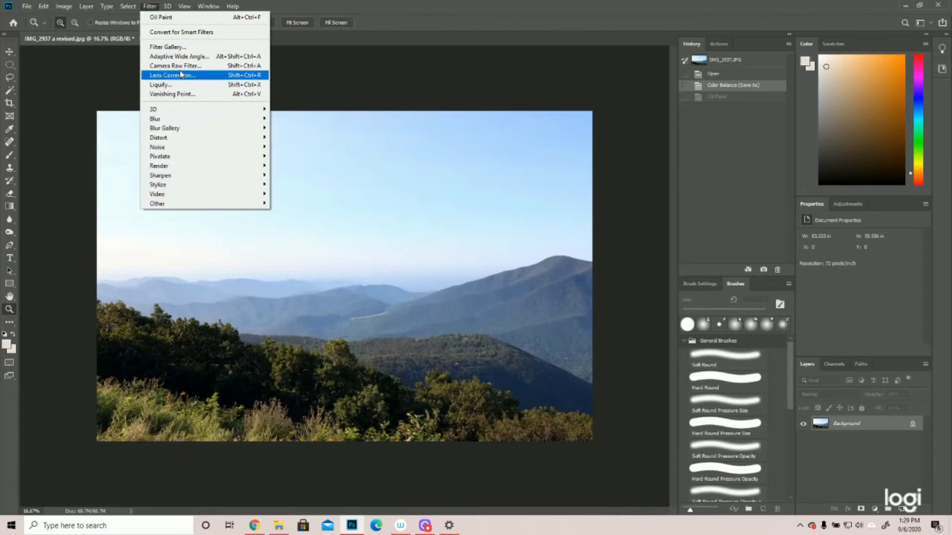
pyautogui.click(191, 50)
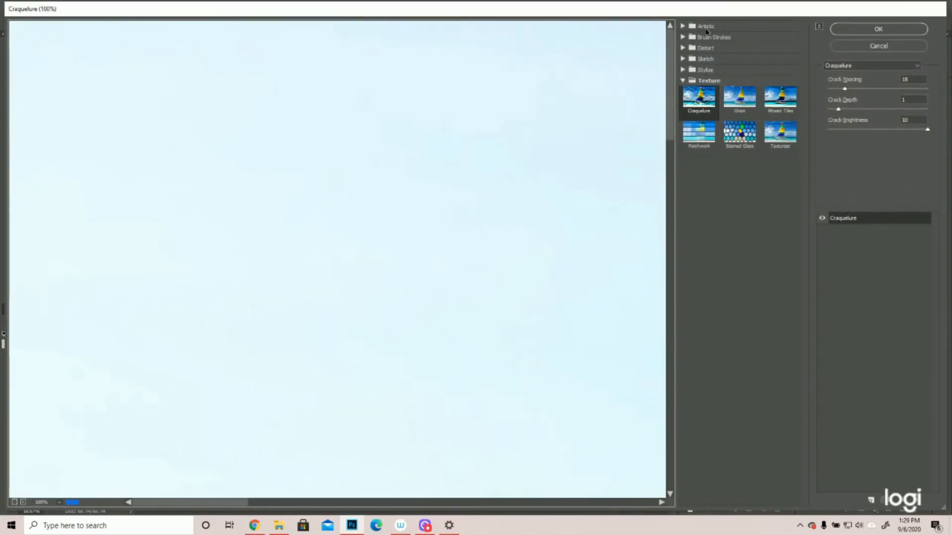
pyautogui.click(706, 28)
pyautogui.click(704, 42)
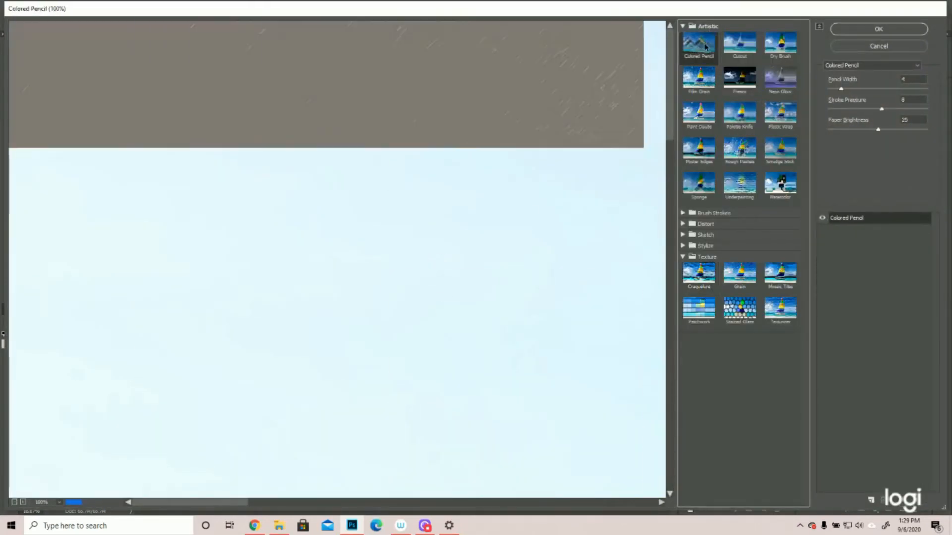
pyautogui.click(15, 503)
pyautogui.click(15, 503)
pyautogui.click(15, 503)
pyautogui.click(15, 503)
pyautogui.click(15, 503)
pyautogui.click(15, 503)
pyautogui.click(23, 503)
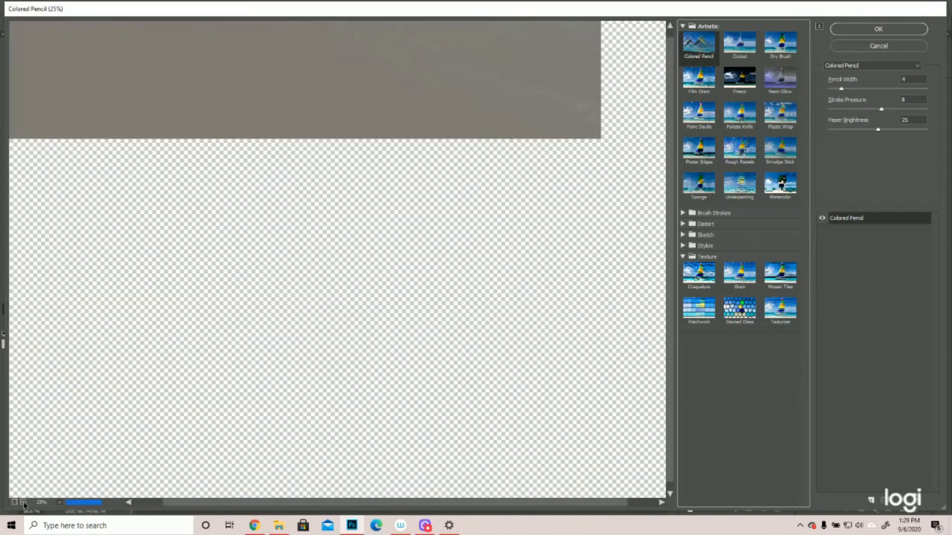
pyautogui.click(15, 504)
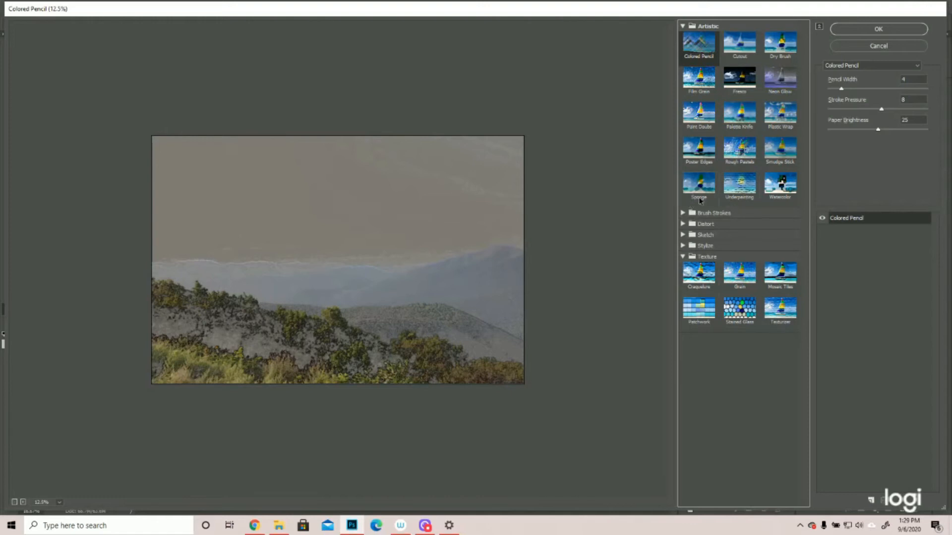
# Step: Preview the artistic Cutout and Dry Brush filters on the photo, viewing Dry Brush at 25%
pyautogui.click(752, 55)
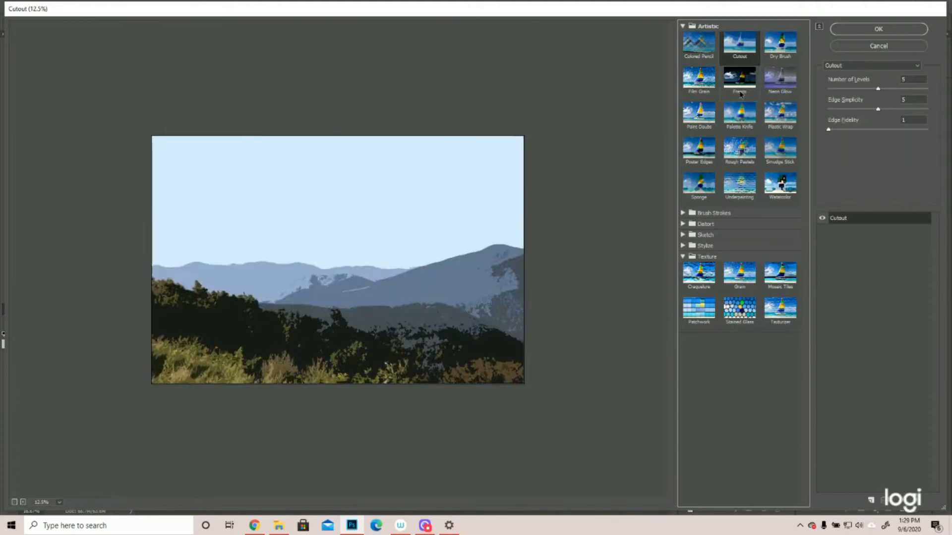
pyautogui.click(785, 51)
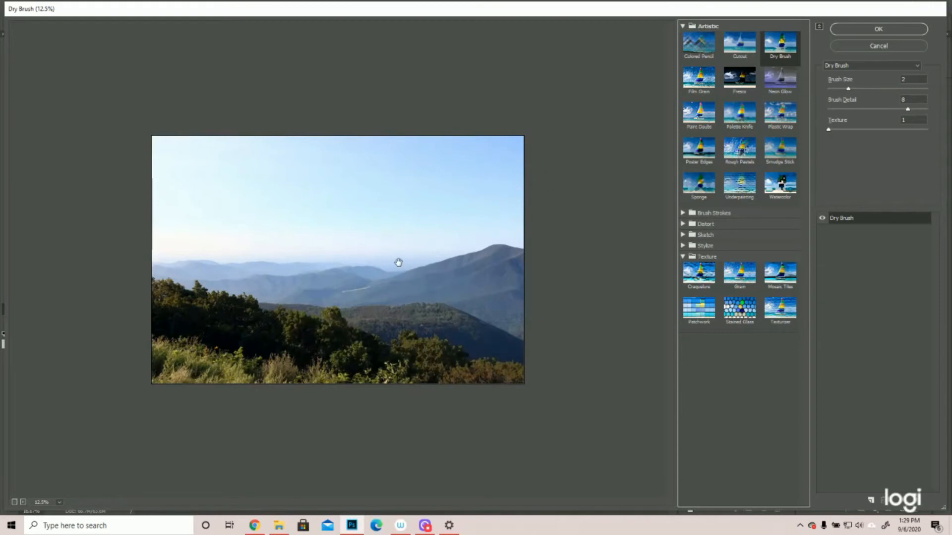
pyautogui.click(20, 503)
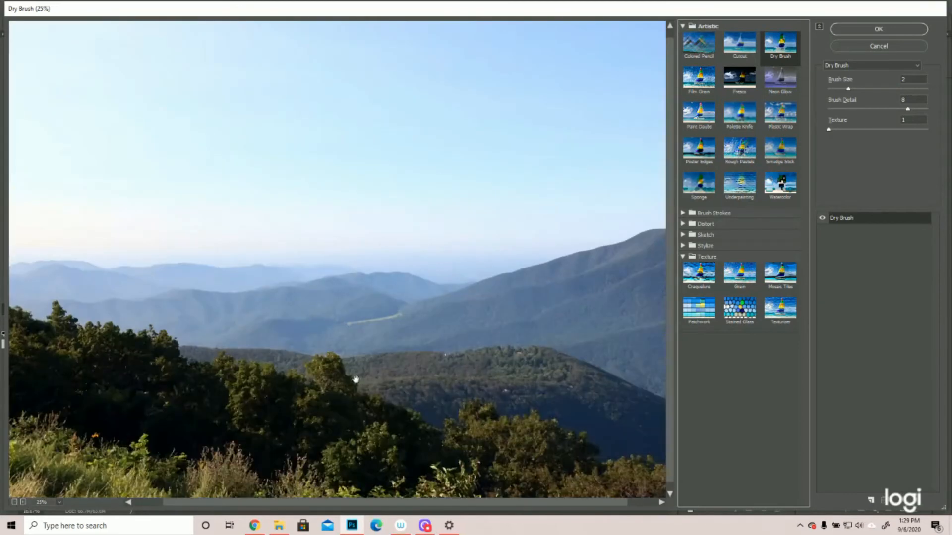
# Step: Preview the Film Grain, Fresco, Plastic Wrap, Poster Edges and Rough Pastels artistic filters one after another
pyautogui.click(706, 78)
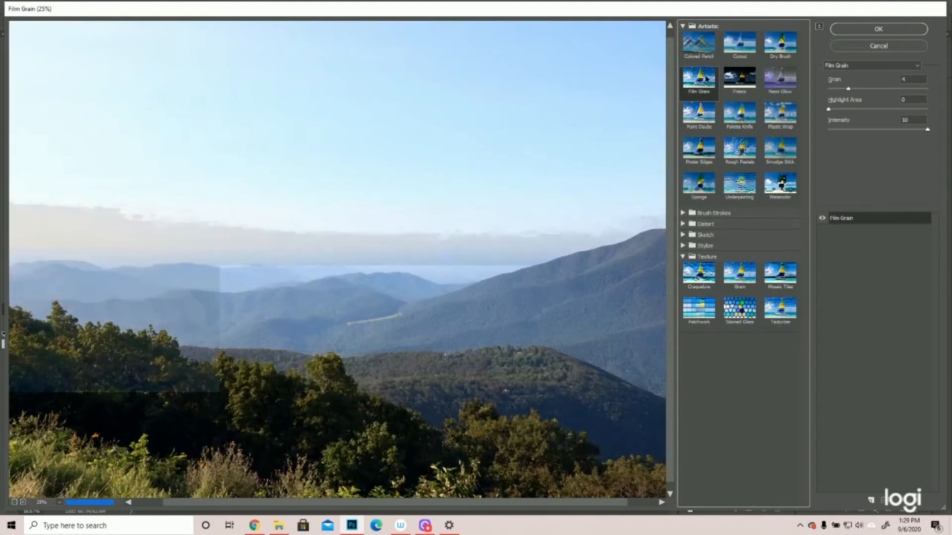
pyautogui.click(743, 89)
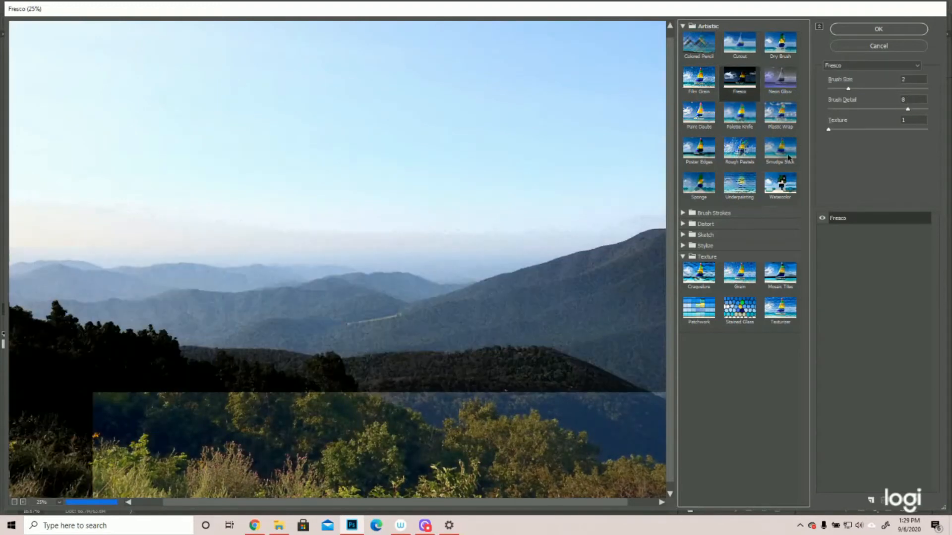
pyautogui.click(786, 121)
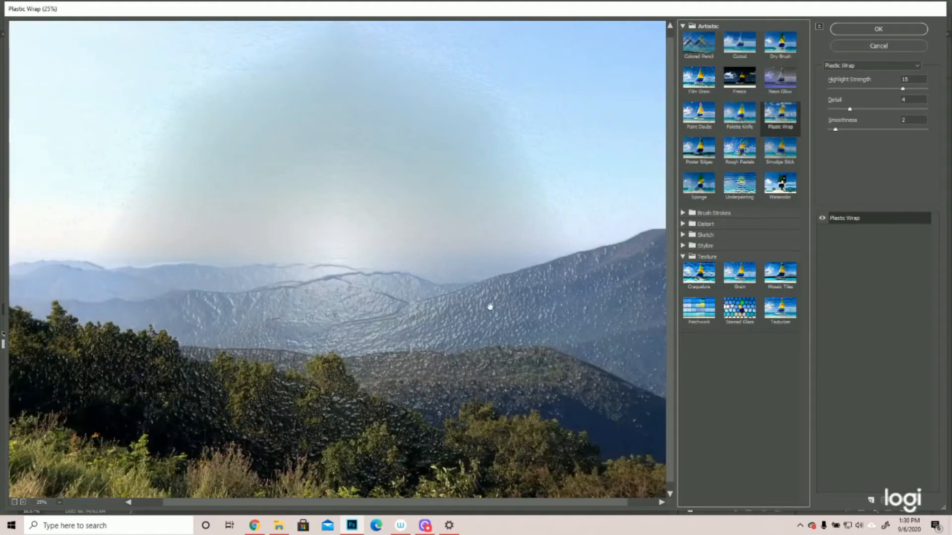
pyautogui.click(706, 150)
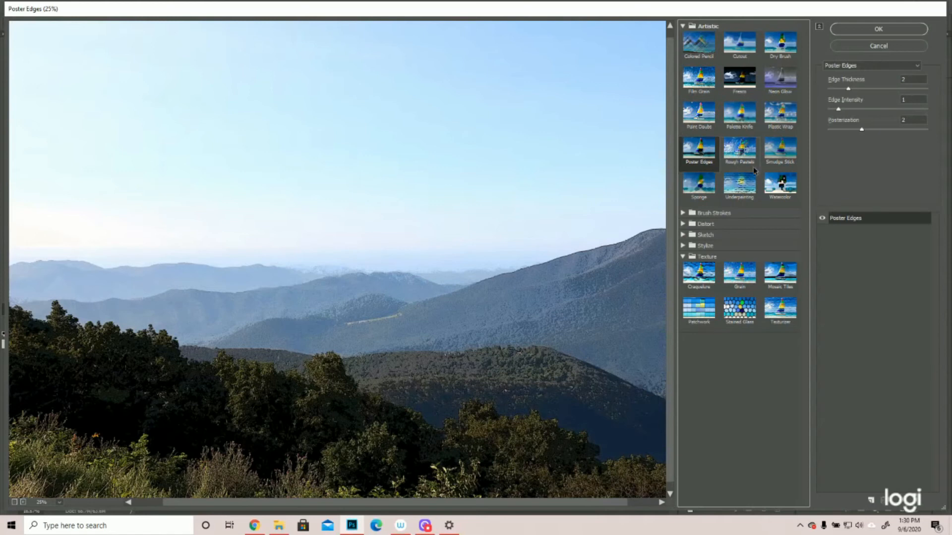
pyautogui.click(748, 155)
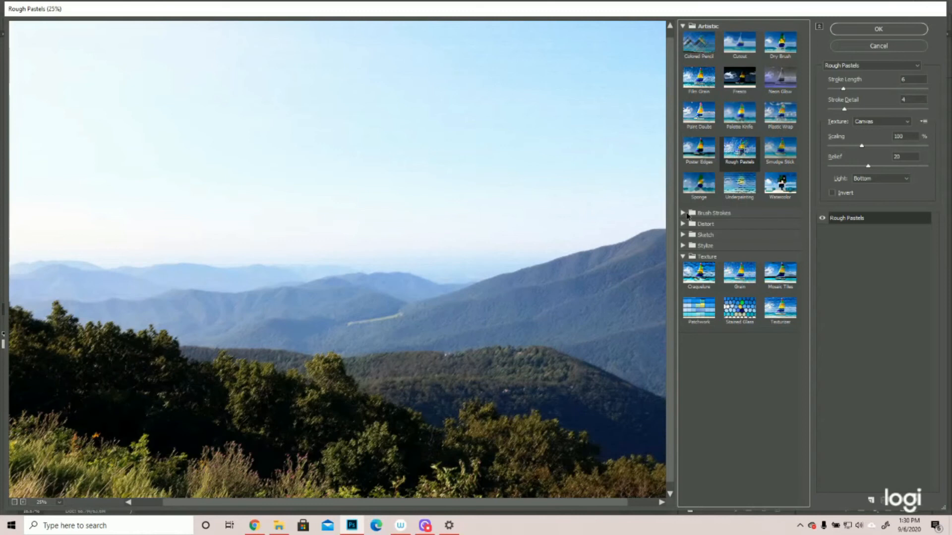
# Step: Preview the Crosshatch, Angled Strokes and Spatter filters from the Brush Strokes category on the photo
pyautogui.click(687, 214)
pyautogui.click(785, 236)
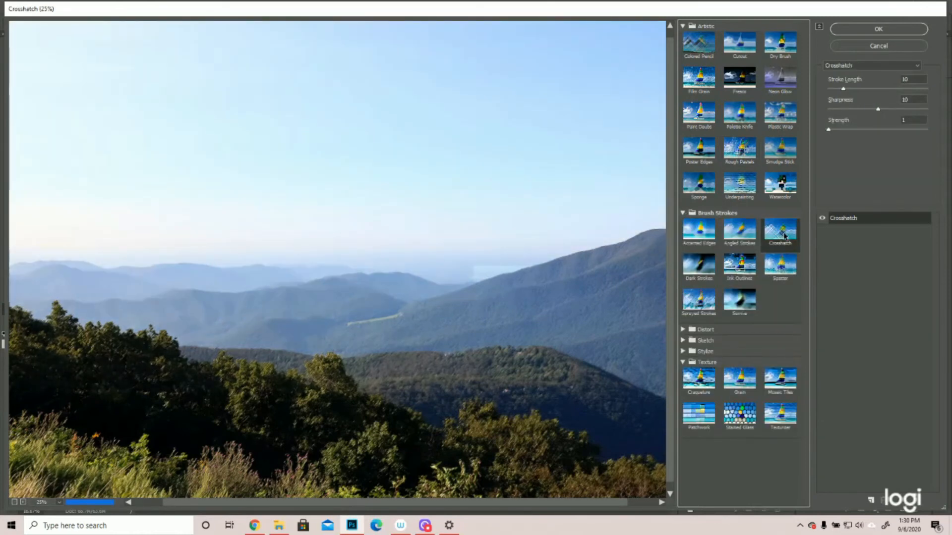
pyautogui.click(747, 238)
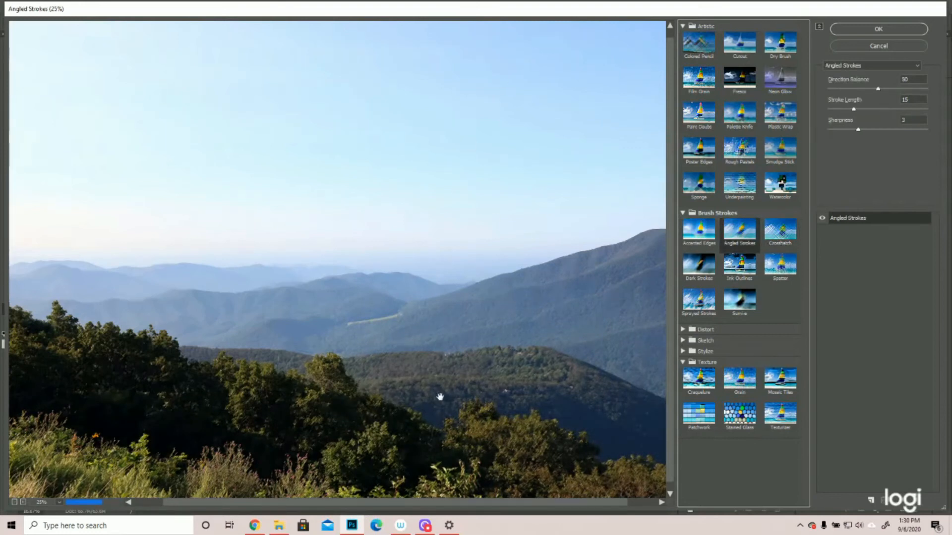
pyautogui.click(790, 271)
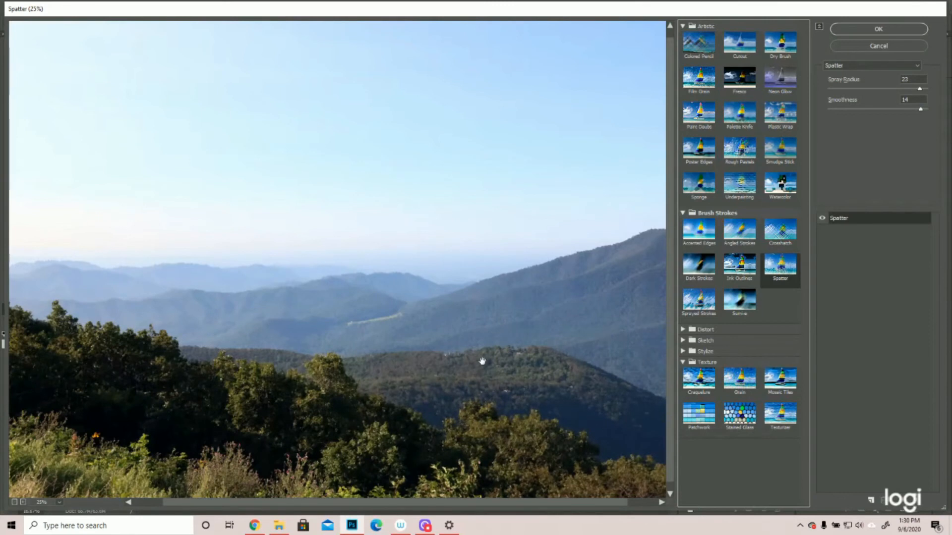
# Step: Preview the Glass and Ocean Ripple distort filters, setting Ocean Ripple to ripple size 7 and ripple magnitude 12
pyautogui.click(684, 330)
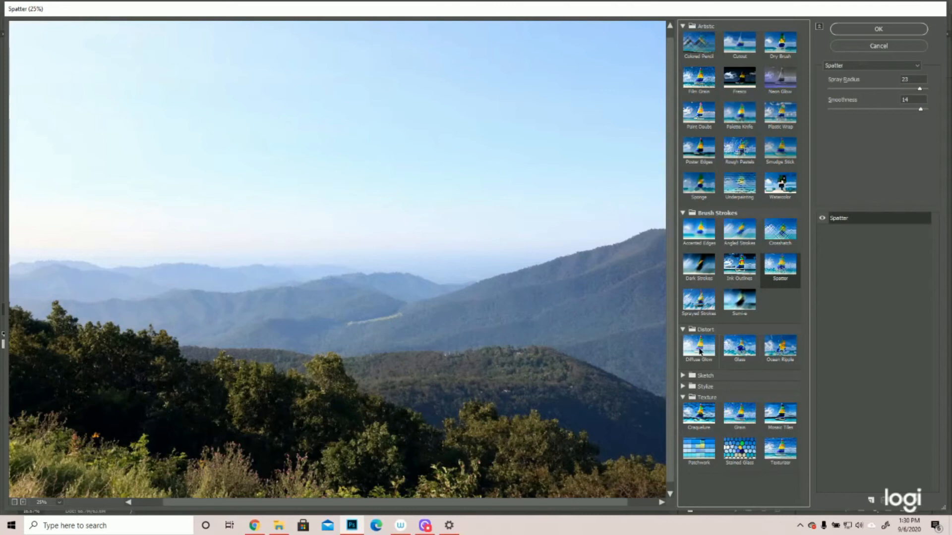
pyautogui.click(741, 348)
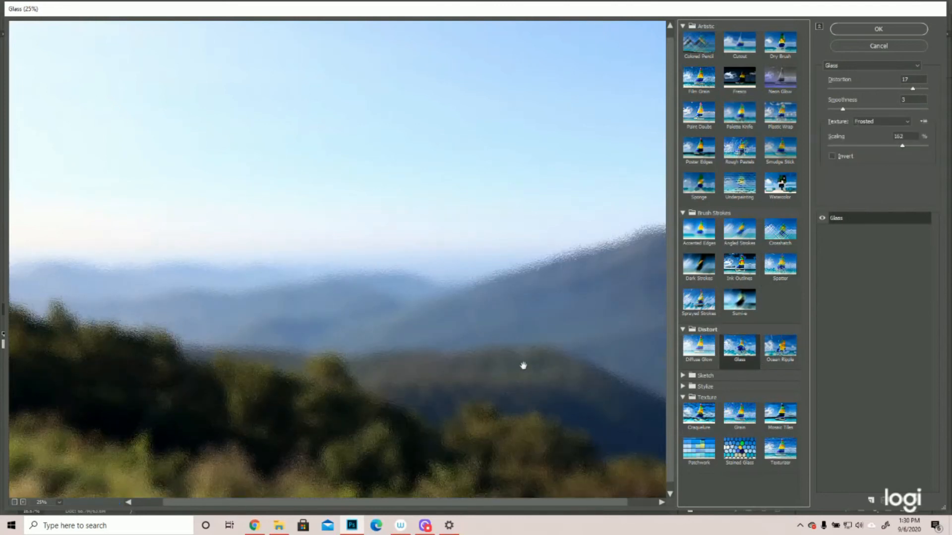
pyautogui.click(781, 347)
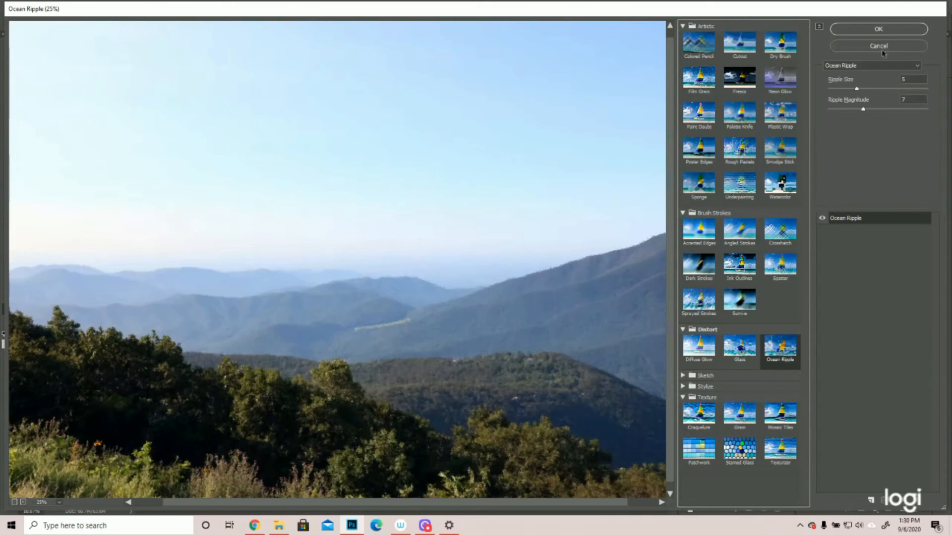
pyautogui.moveTo(857, 90); pyautogui.dragTo(889, 110)
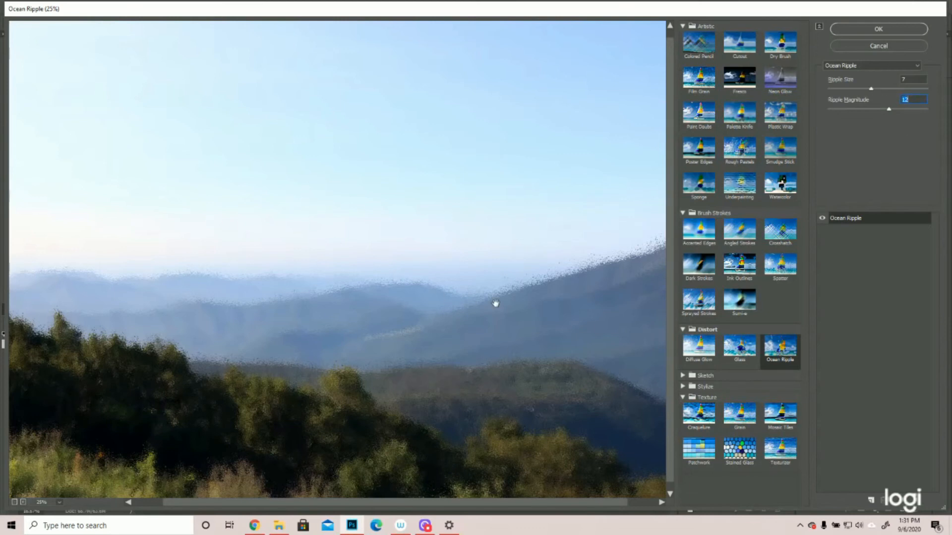
# Step: Preview the Graphic Pen filter from the Sketch category on the photo, and expand the Stylize category
pyautogui.click(683, 376)
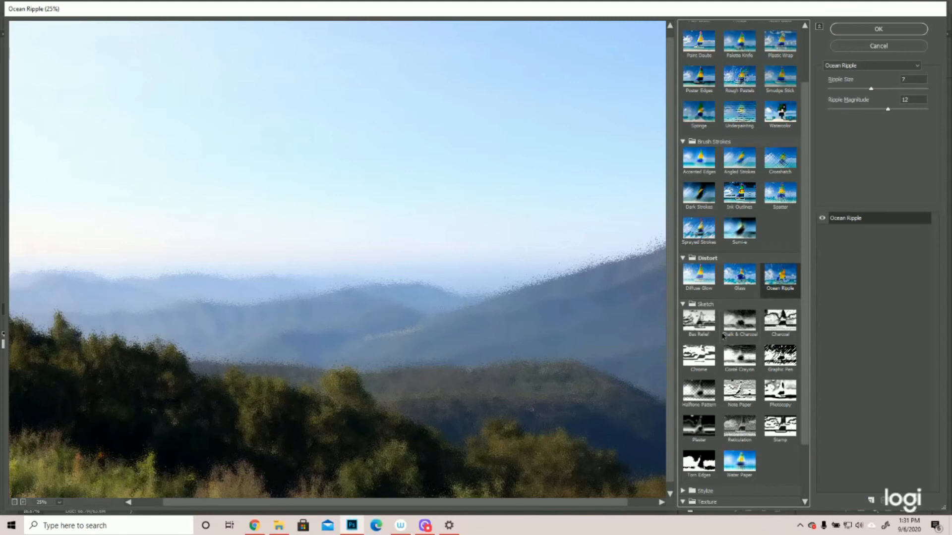
pyautogui.click(792, 367)
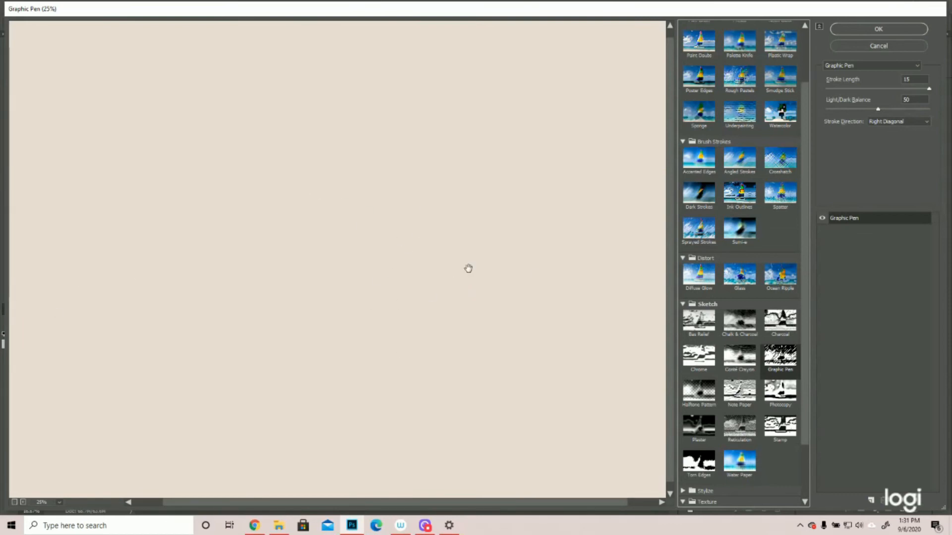
pyautogui.scroll(-3, 773, 336)
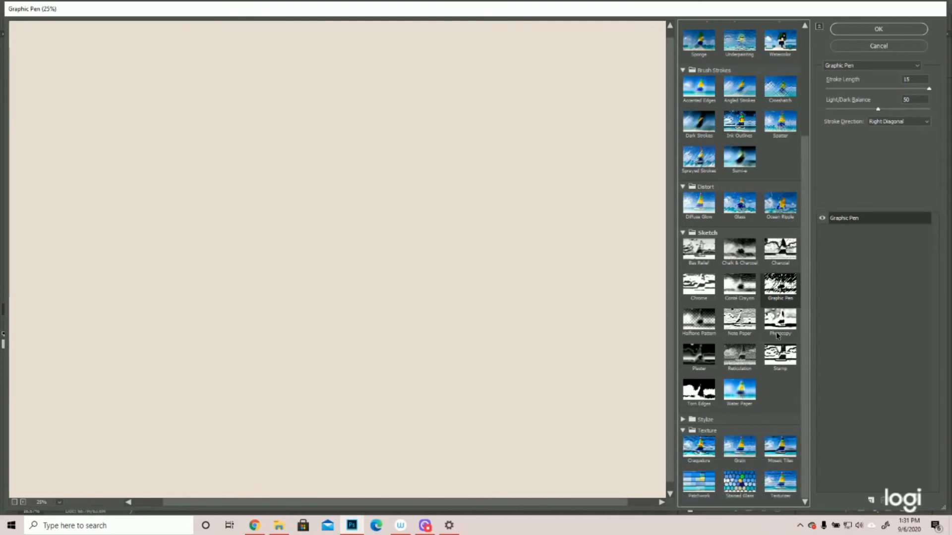
pyautogui.click(683, 420)
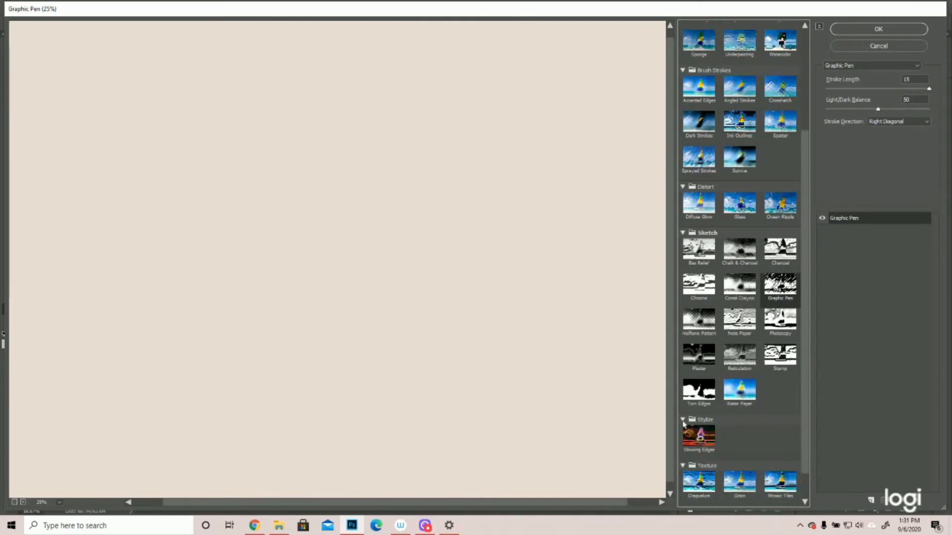
# Step: Preview the Glowing Edges filter, followed by the Craquelure, Texturizer and Mosaic Tiles texture filters, on the photo
pyautogui.scroll(-2, 790, 365)
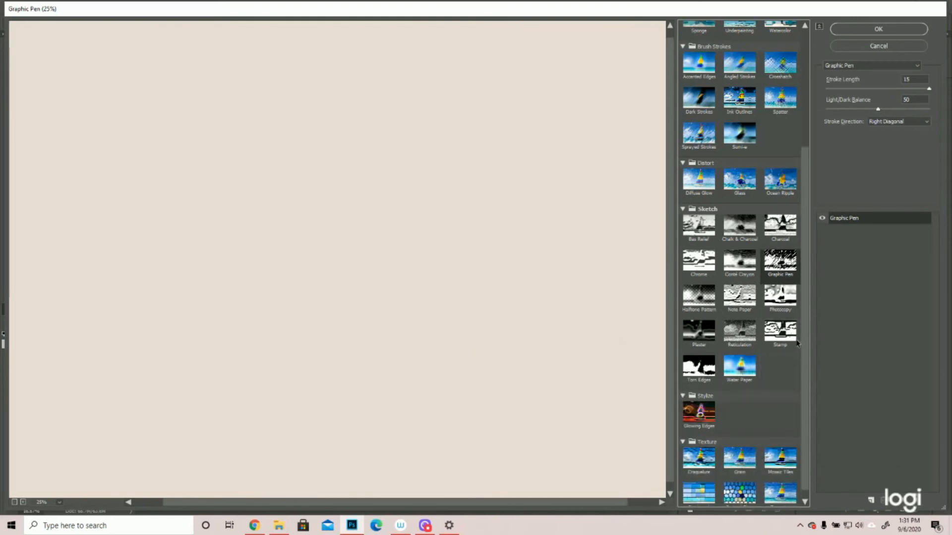
pyautogui.click(715, 404)
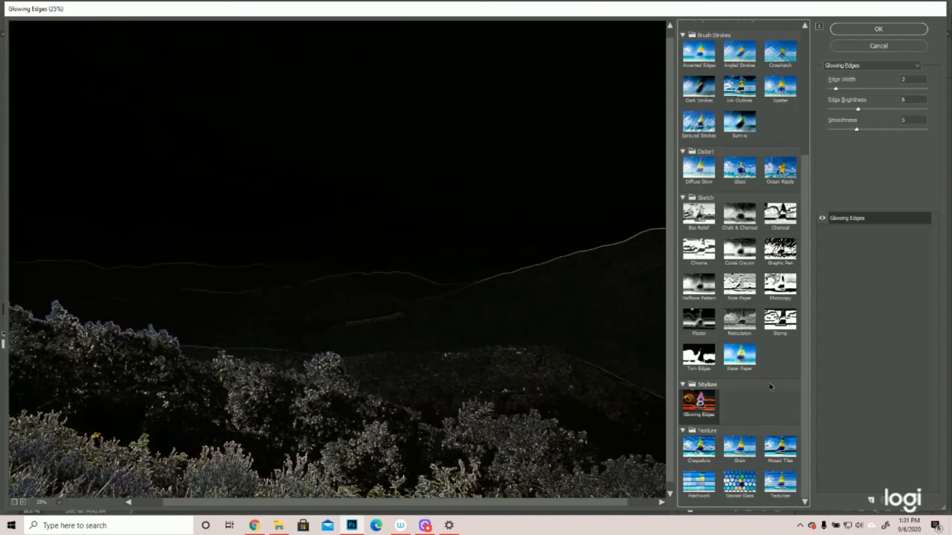
pyautogui.click(714, 439)
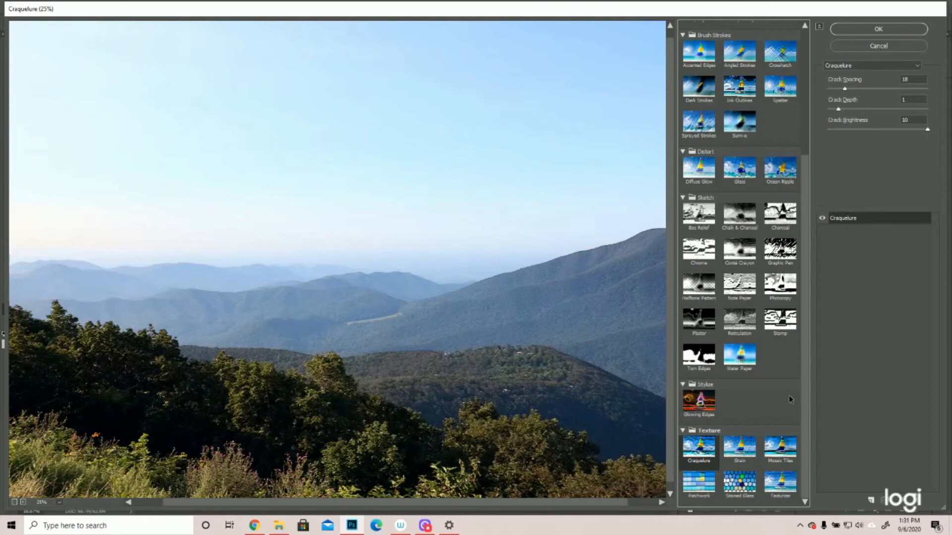
pyautogui.click(781, 484)
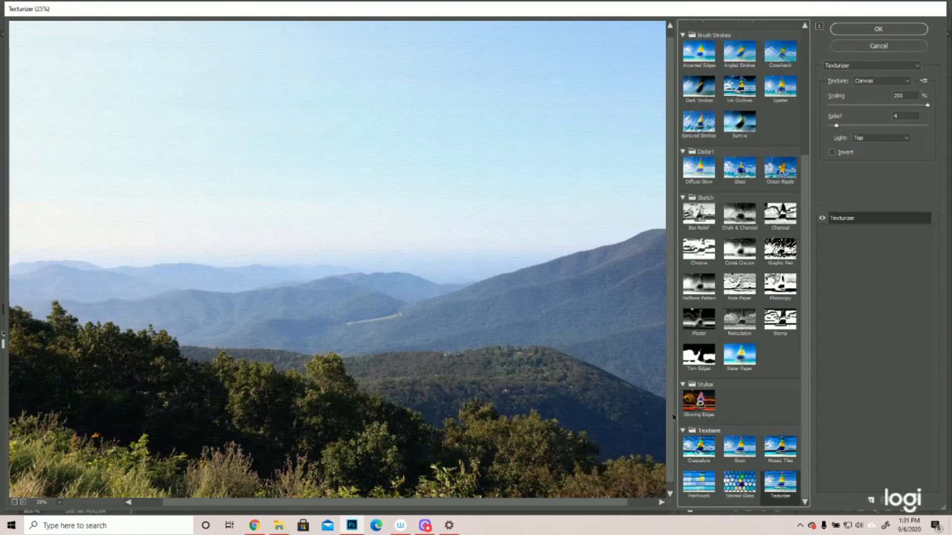
pyautogui.click(781, 449)
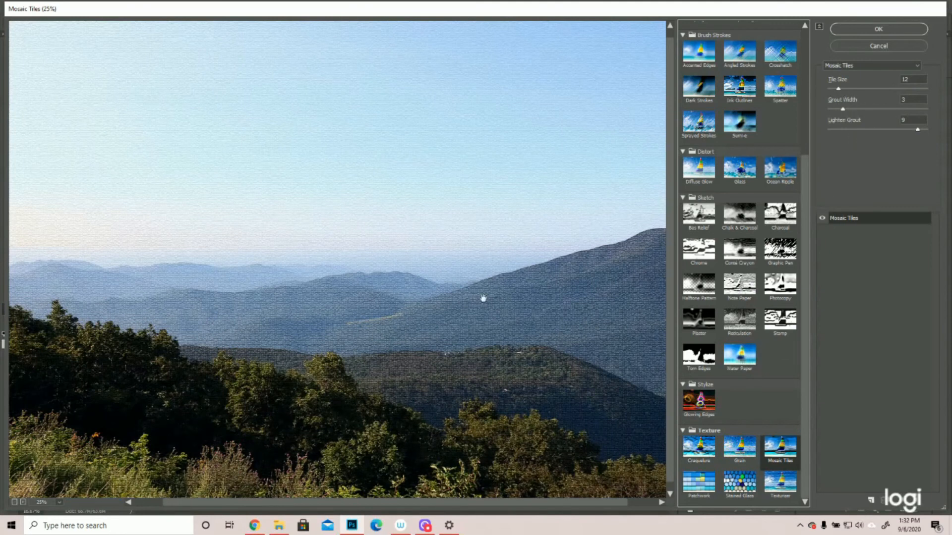
# Step: Preview the Stained Glass filter with cell size 24, and leave the Filter Gallery without applying it
pyautogui.click(740, 484)
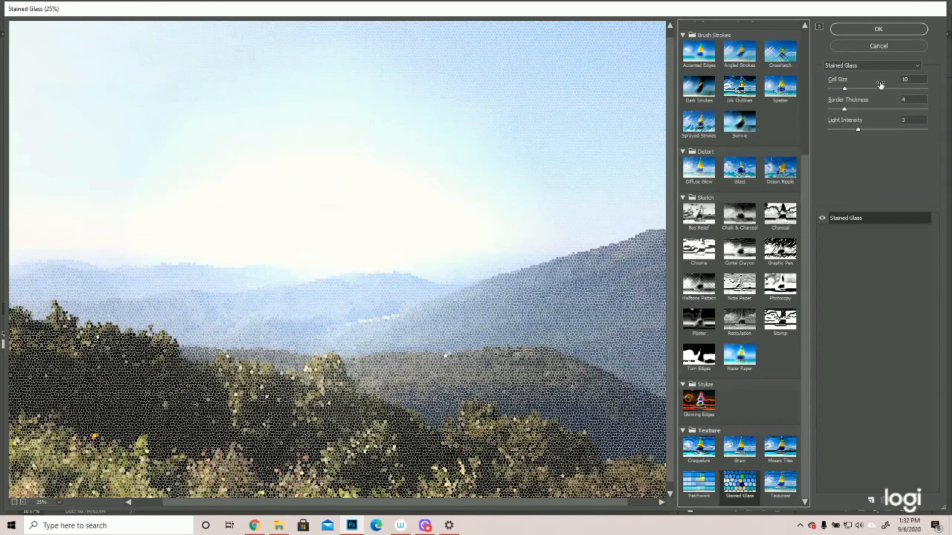
pyautogui.moveTo(844, 108); pyautogui.dragTo(856, 130)
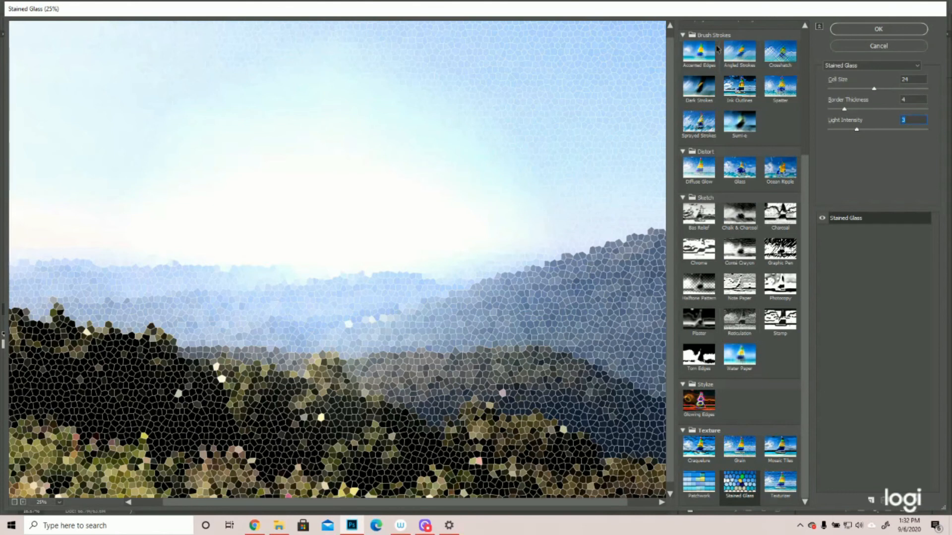
pyautogui.click(907, 48)
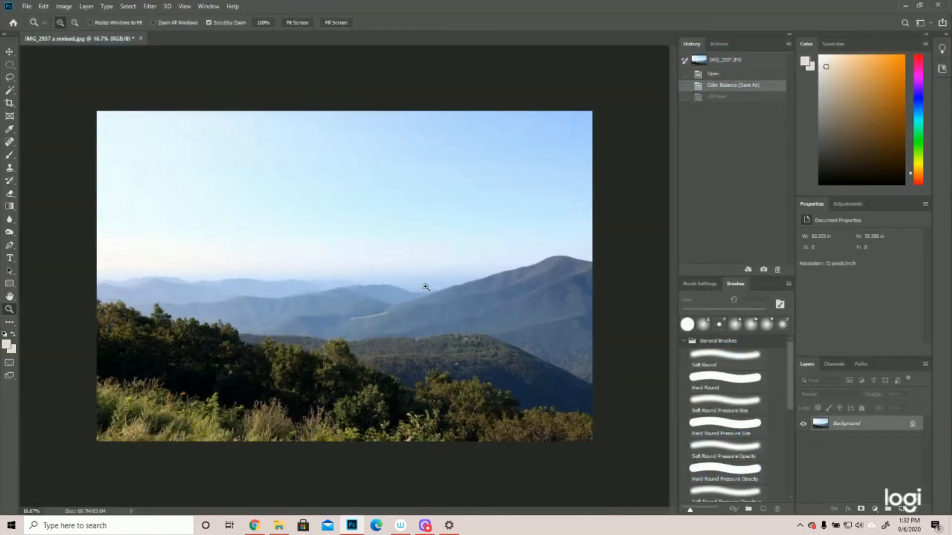
# Step: Reapply the last-used Oil Paint filter to the mountain photo
pyautogui.click(155, 6)
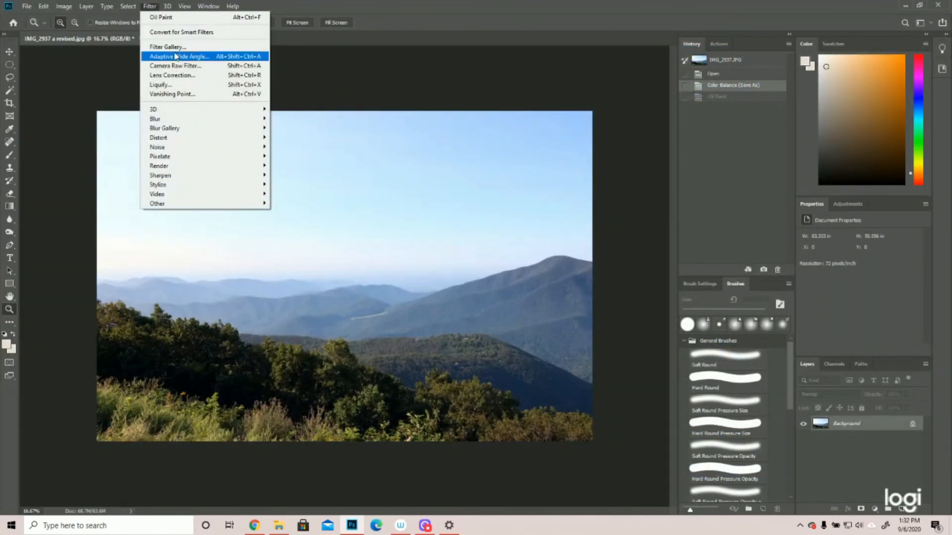
pyautogui.click(150, 5)
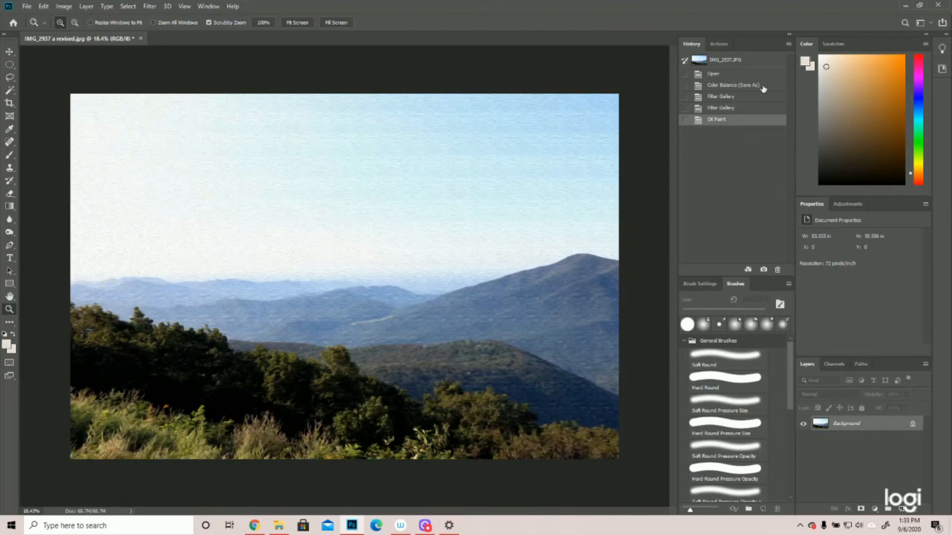
pyautogui.click(150, 6)
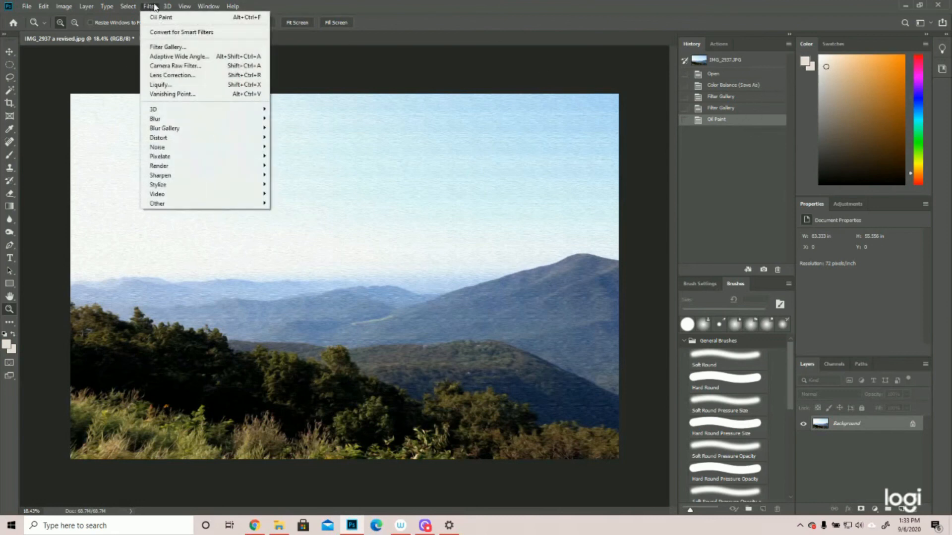
pyautogui.click(179, 20)
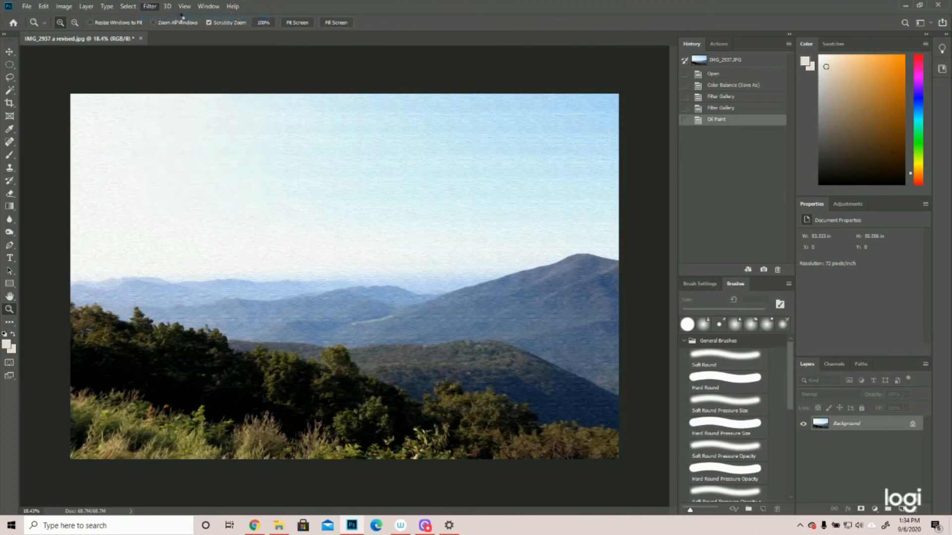
# Step: Apply the Oil Paint filter two more times while examining the brush texture on the mountains up close
pyautogui.click(479, 372)
pyautogui.click(479, 371)
pyautogui.click(479, 372)
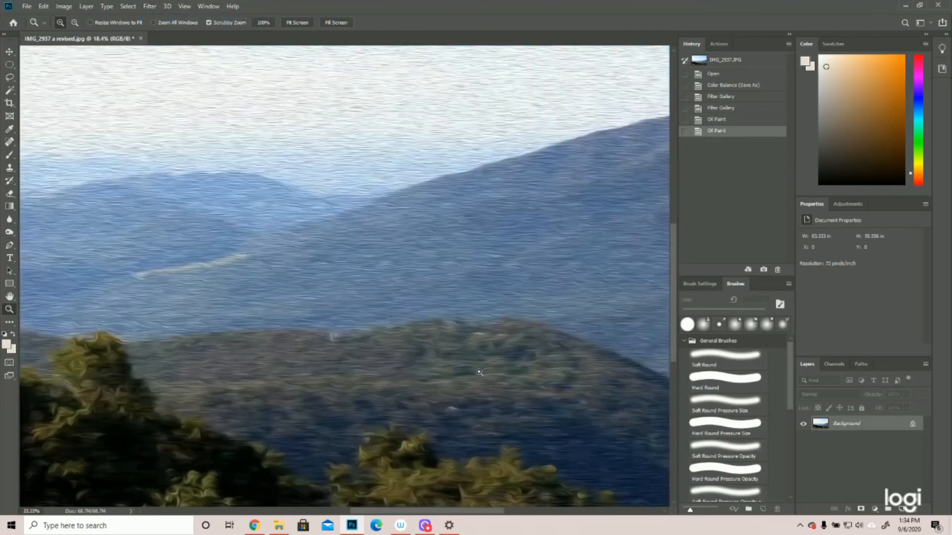
pyautogui.click(479, 372)
pyautogui.click(150, 6)
pyautogui.click(164, 15)
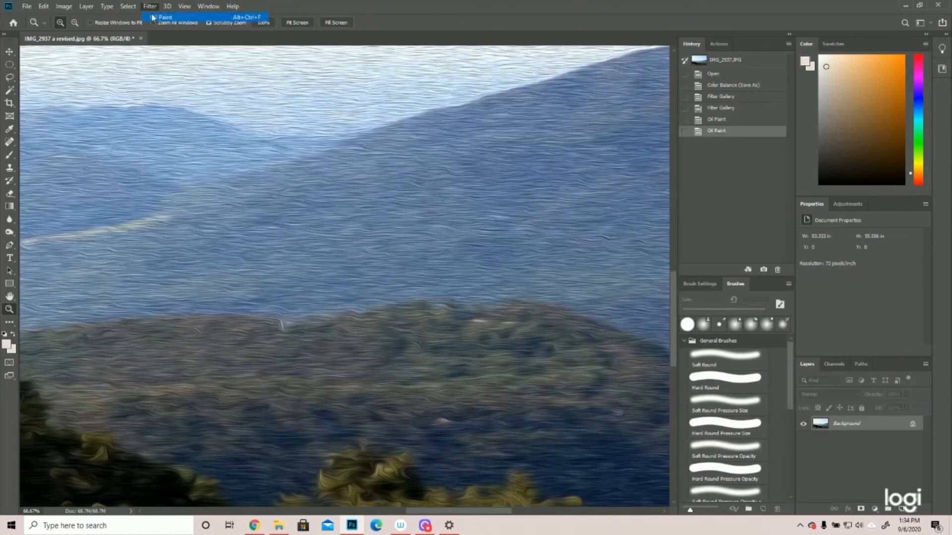
pyautogui.click(150, 6)
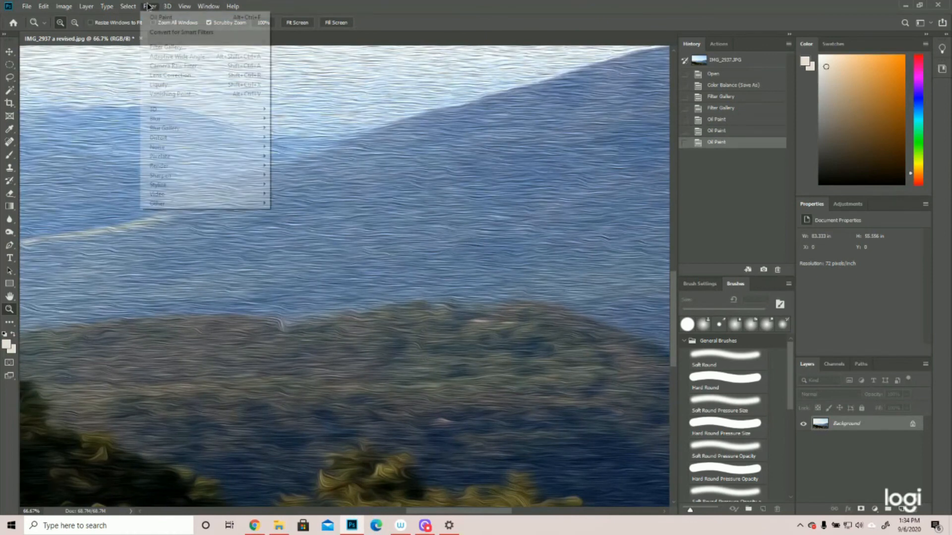
pyautogui.click(159, 14)
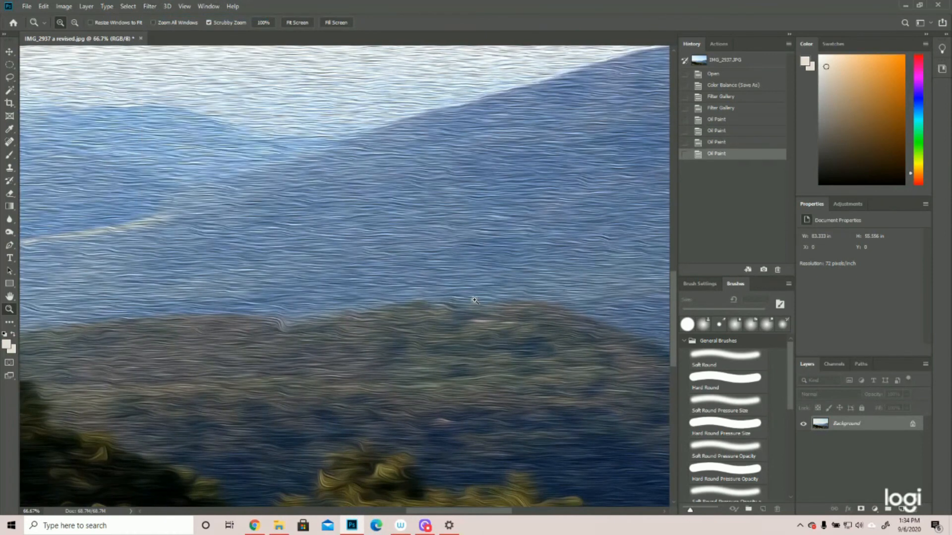
# Step: View the whole oil-painted photo, and revert it to the Color Balance history state
pyautogui.moveTo(505, 280); pyautogui.dragTo(415, 267)
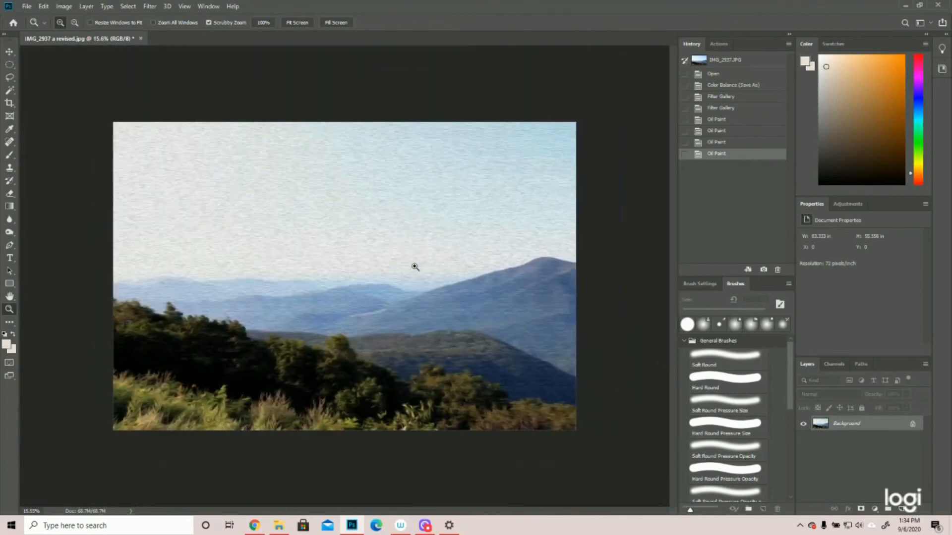
pyautogui.click(402, 264)
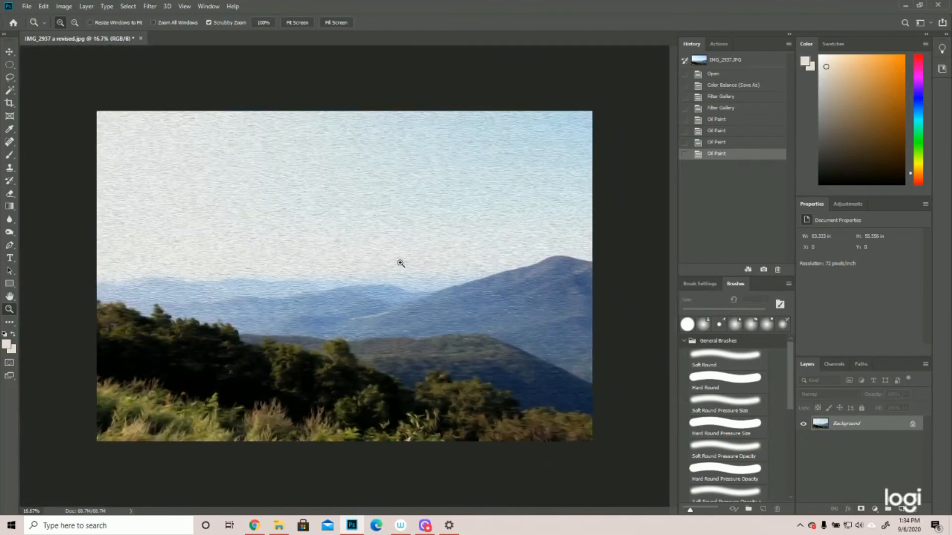
pyautogui.click(722, 87)
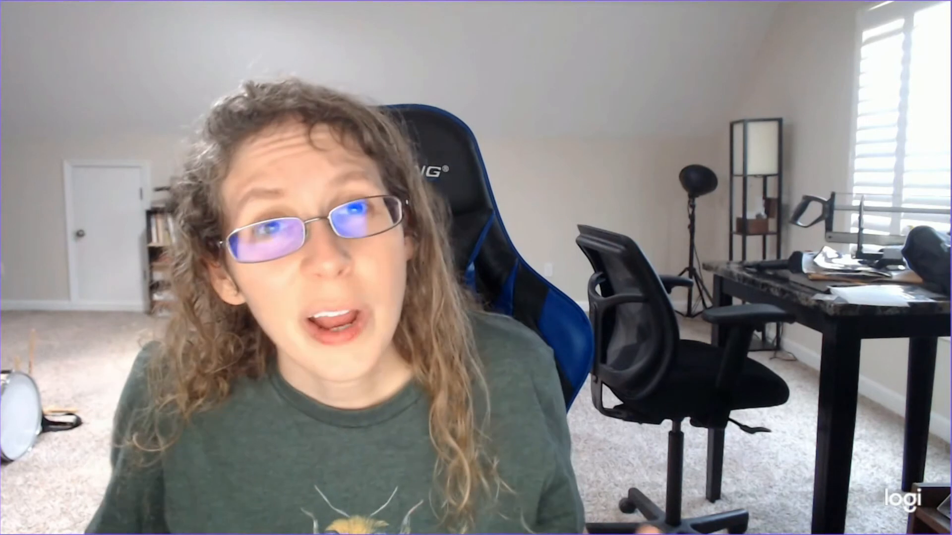